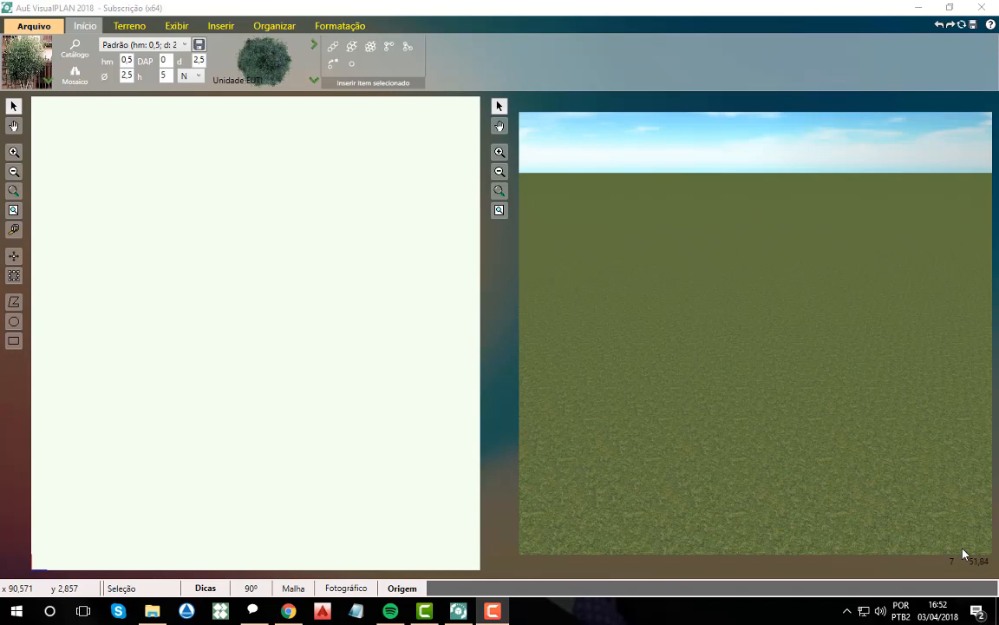
Browse for a file to open and go to the copied path of the KIT Feira 2018 folder
left_click(33, 26)
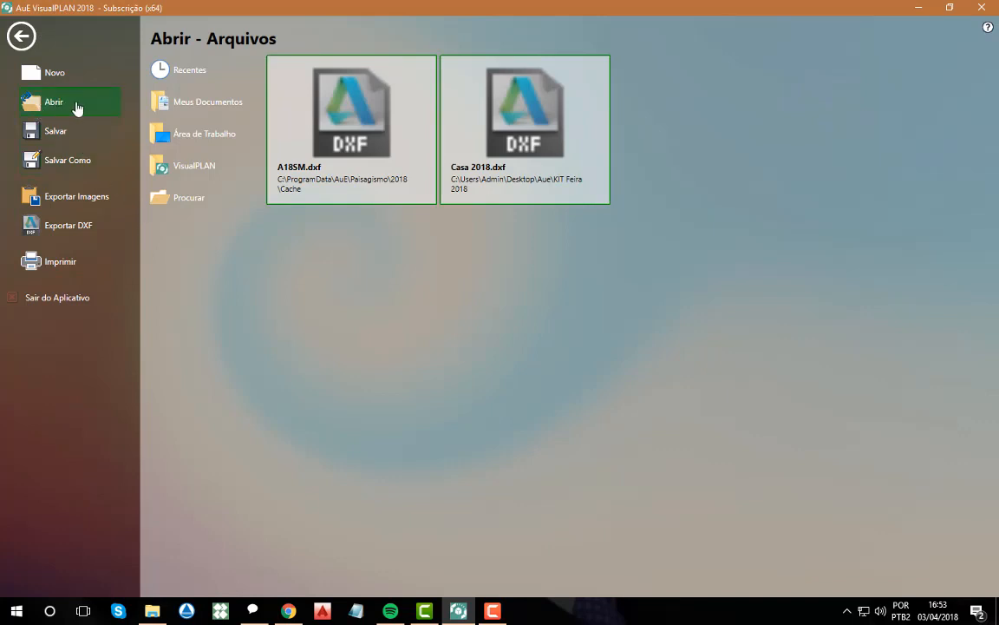
left_click(189, 199)
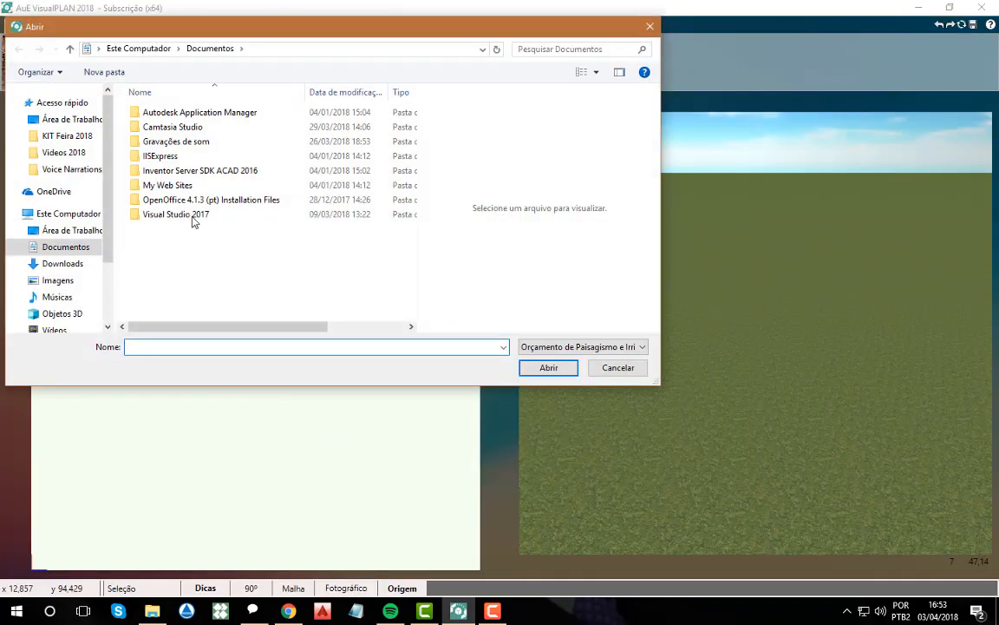
left_click(274, 49)
right_click(274, 49)
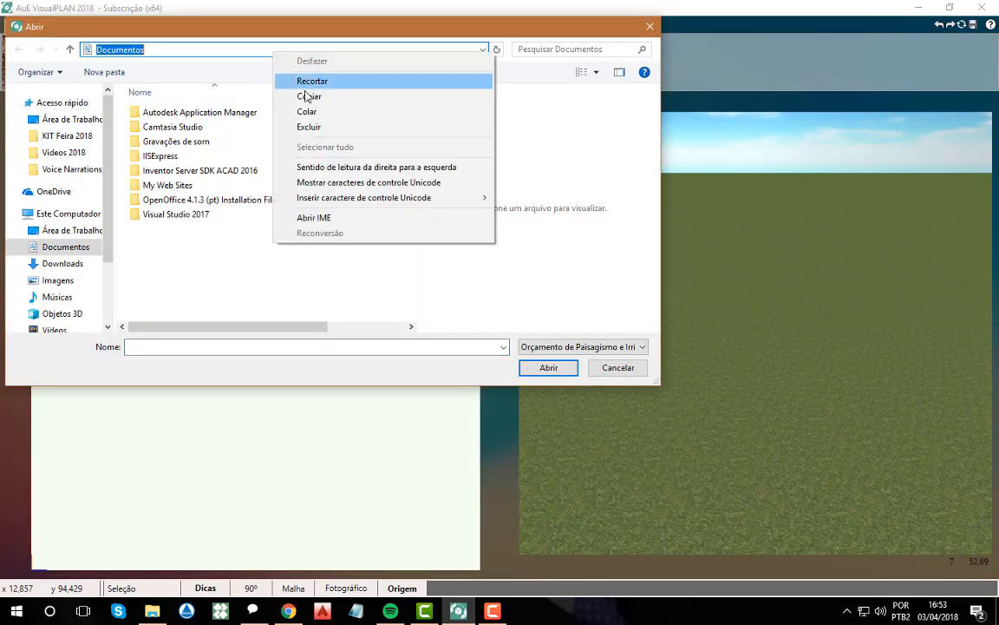
left_click(310, 111)
key("Return")
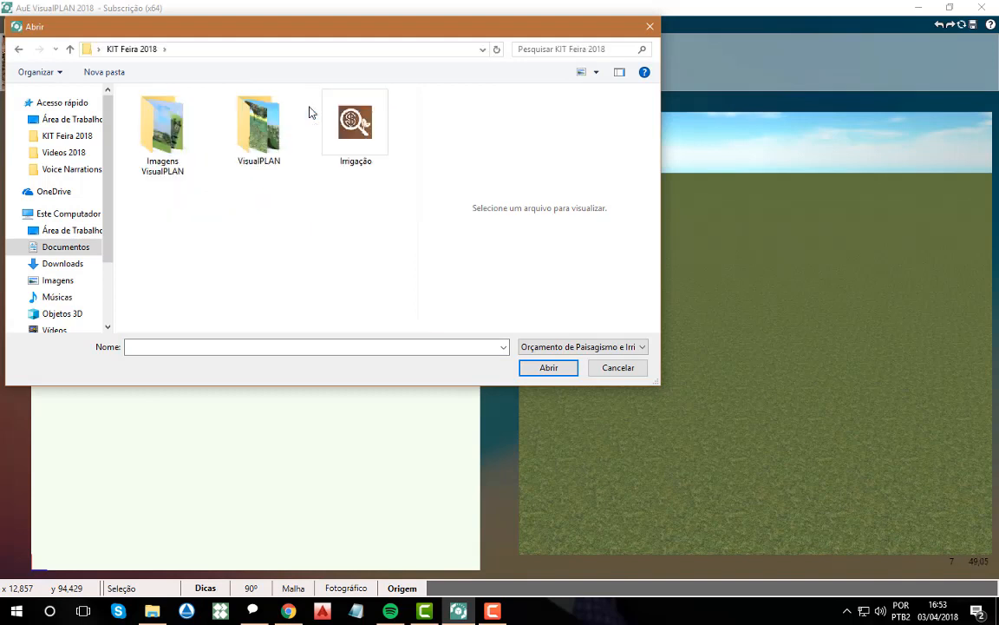
Limit the file list to Desenho do AutoCAD (*.DXF) and open the Casa 2018 drawing
left_click(587, 347)
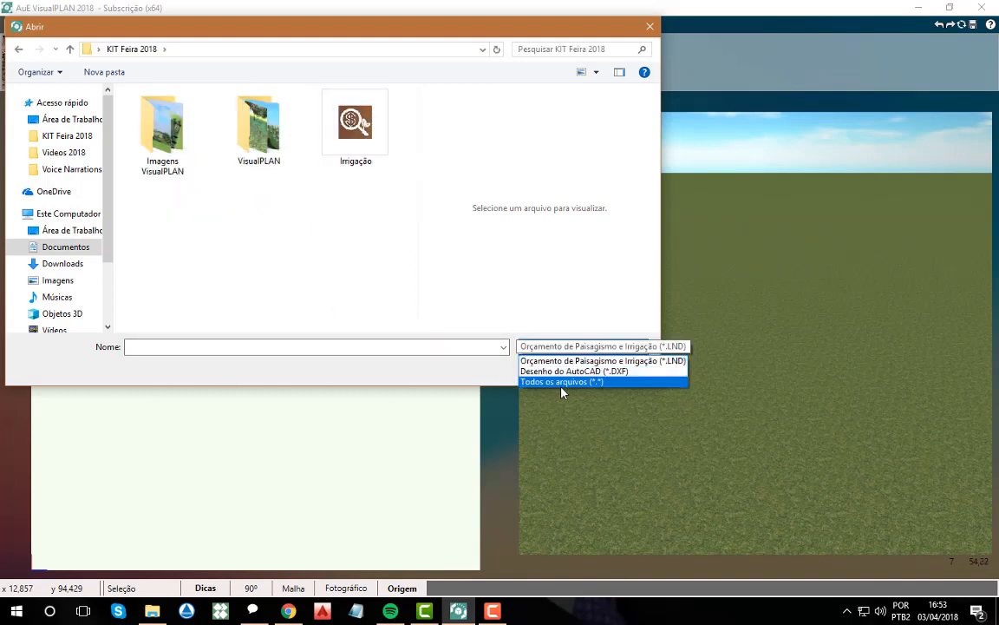
left_click(553, 381)
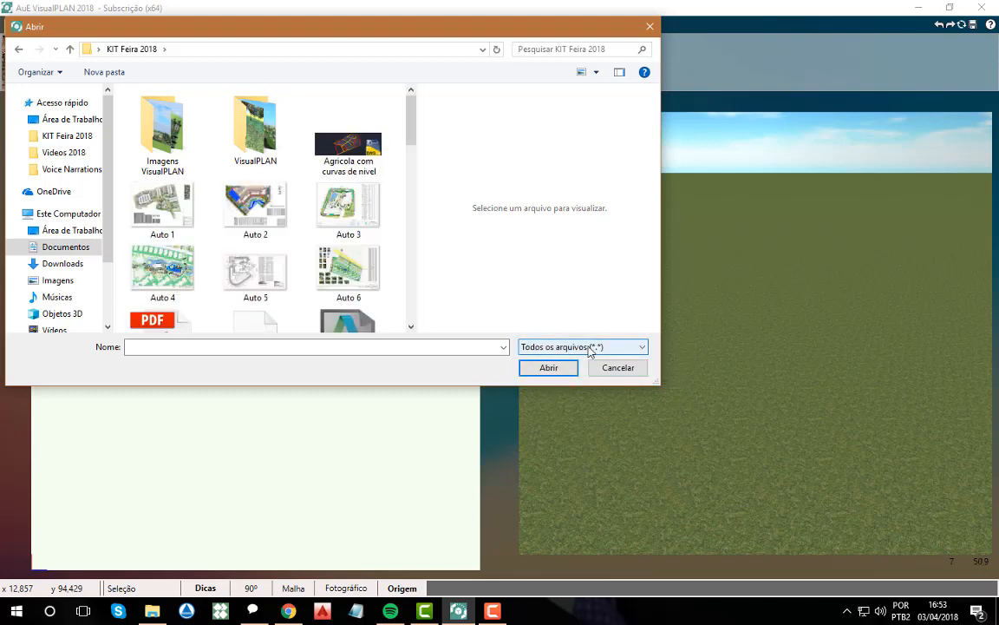
left_click(591, 347)
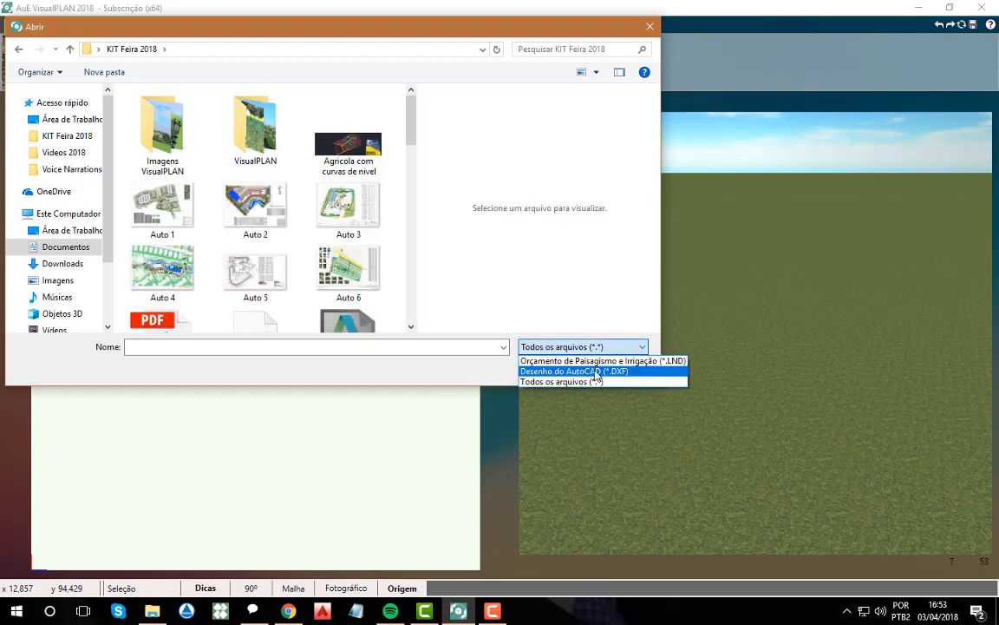
left_click(596, 371)
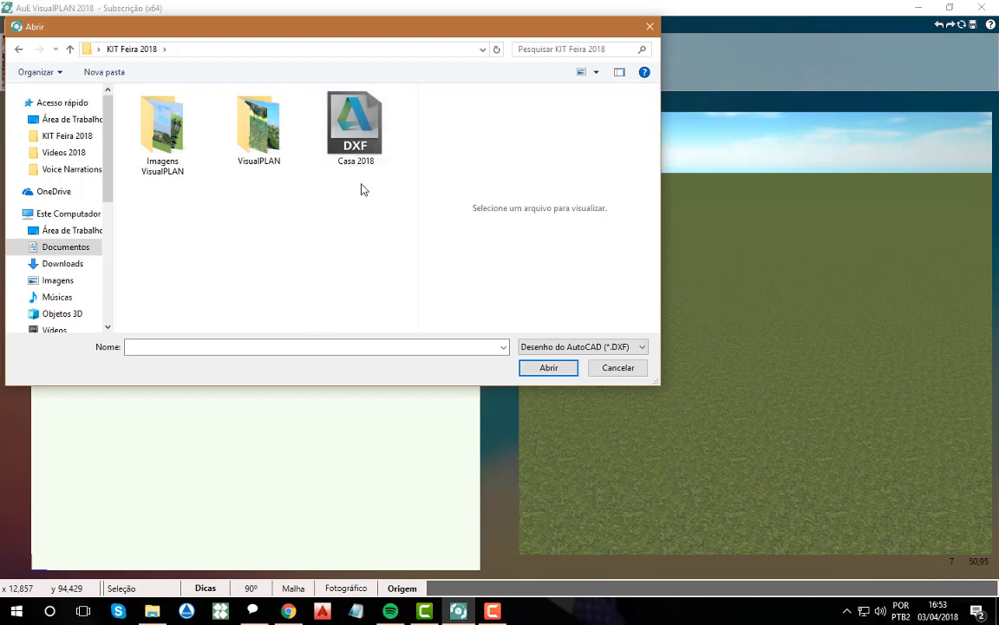
double_click(356, 128)
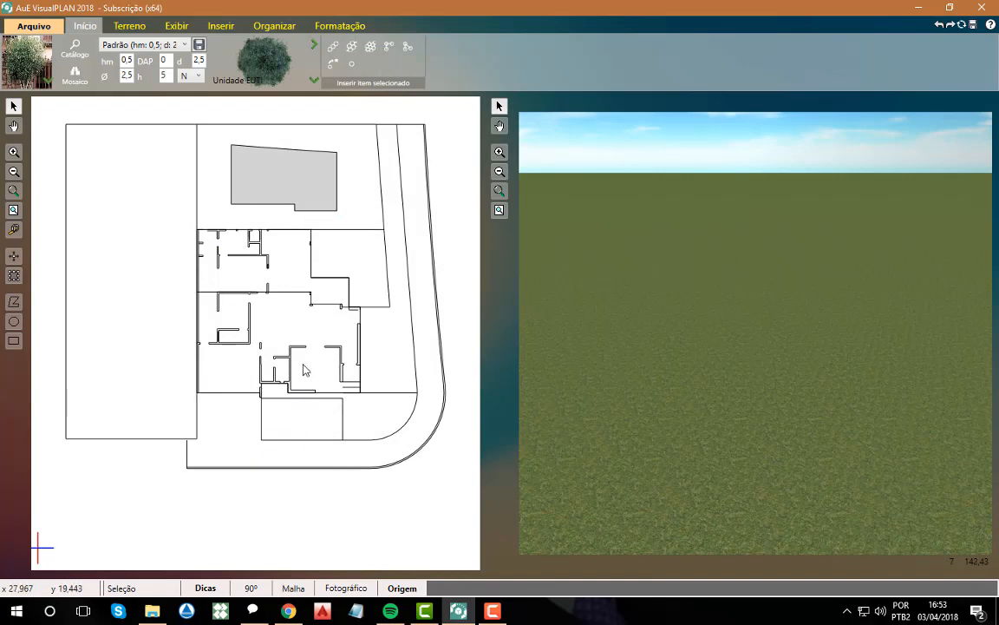
scroll(337, 431, "down", 1)
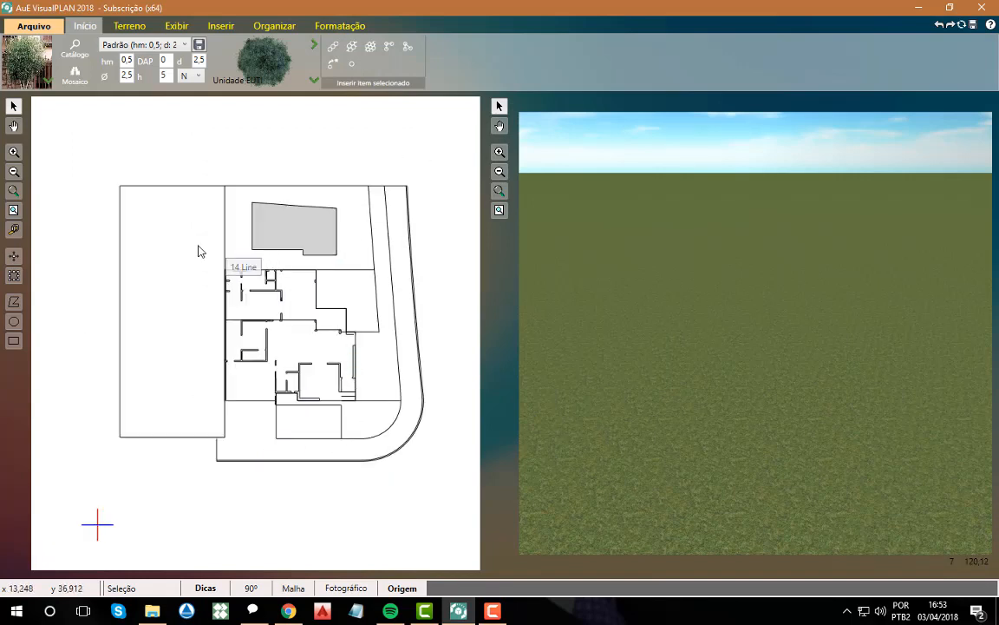
scroll(198, 250, "up", 1)
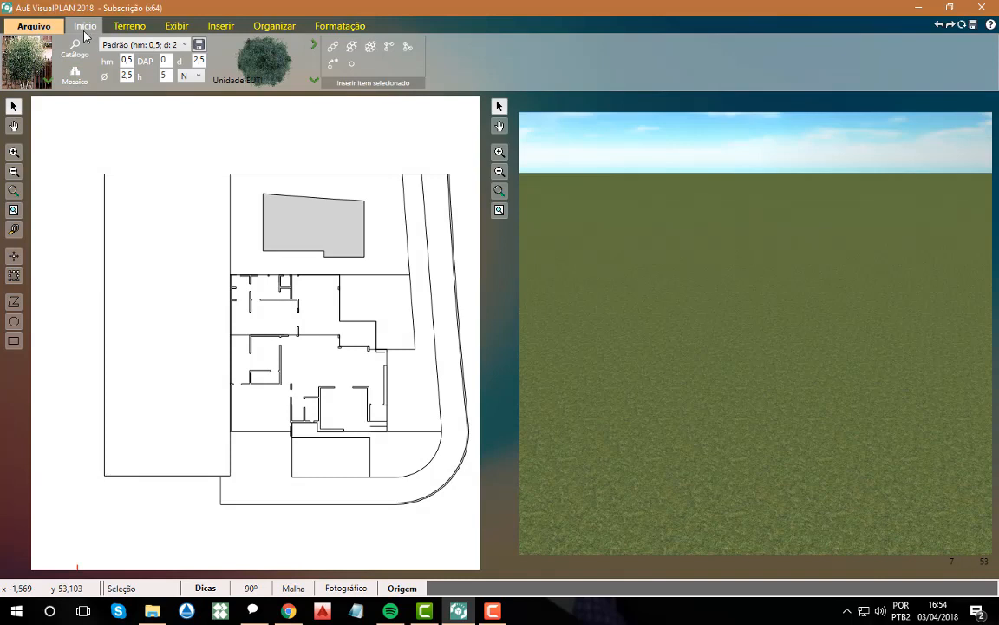
Open the plant catalogue in a larger window and list its plants by Nome, POPULAR and finally Código
left_click(26, 67)
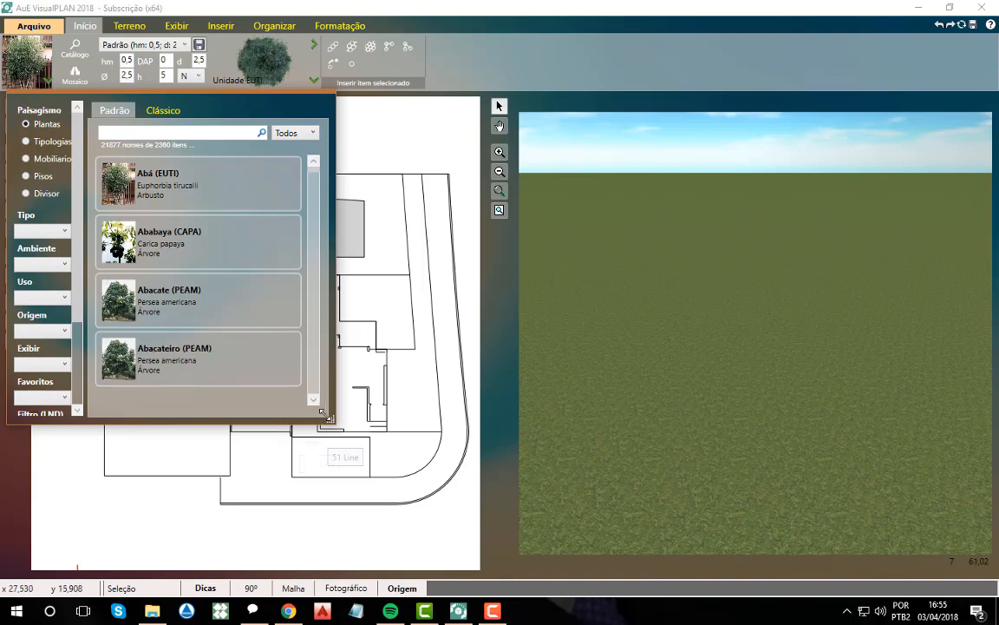
left_click_drag(331, 417, 547, 533)
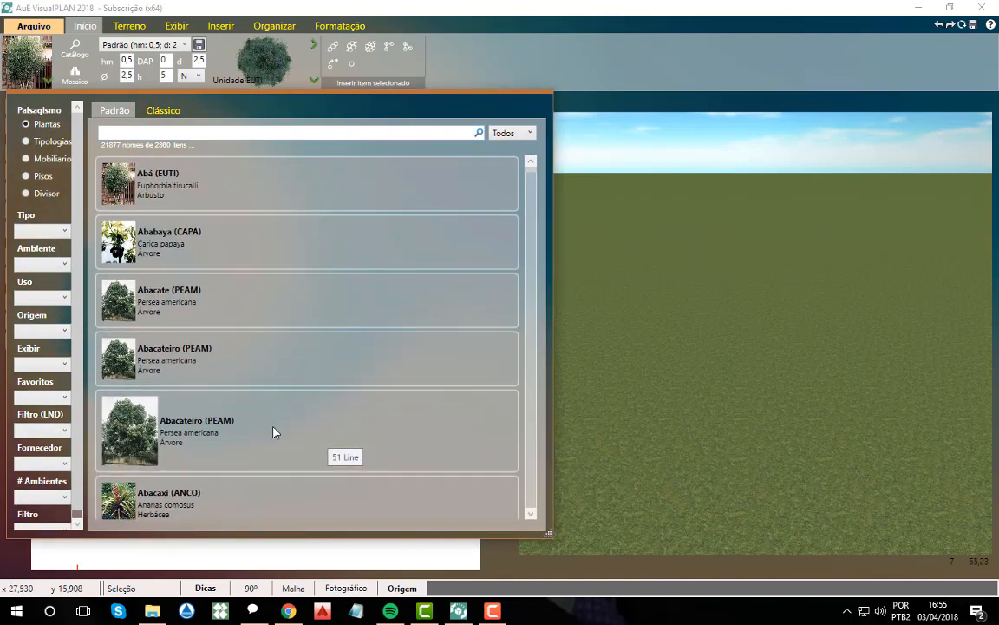
left_click(511, 134)
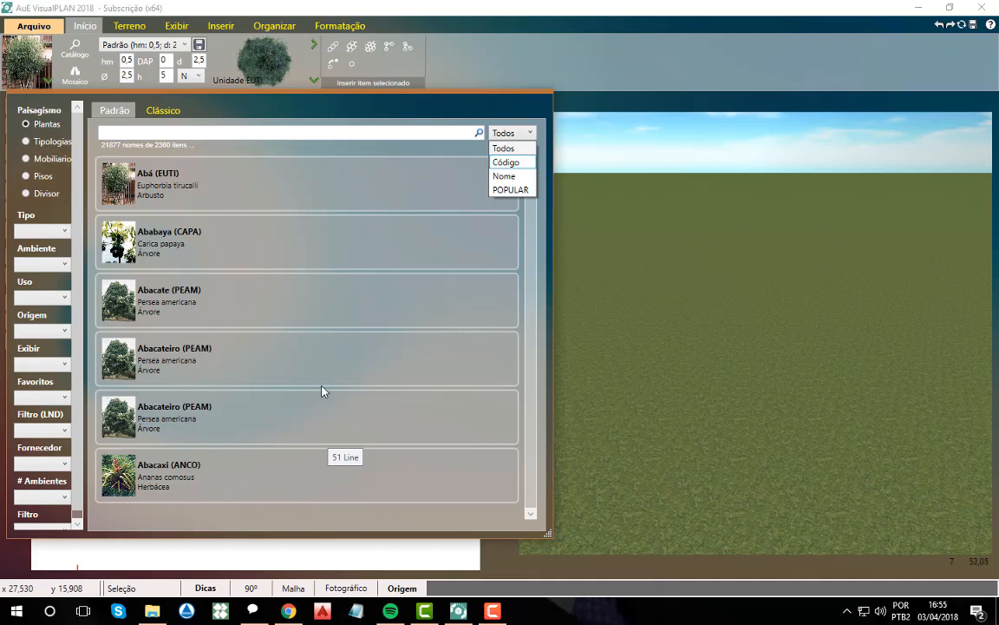
left_click(524, 179)
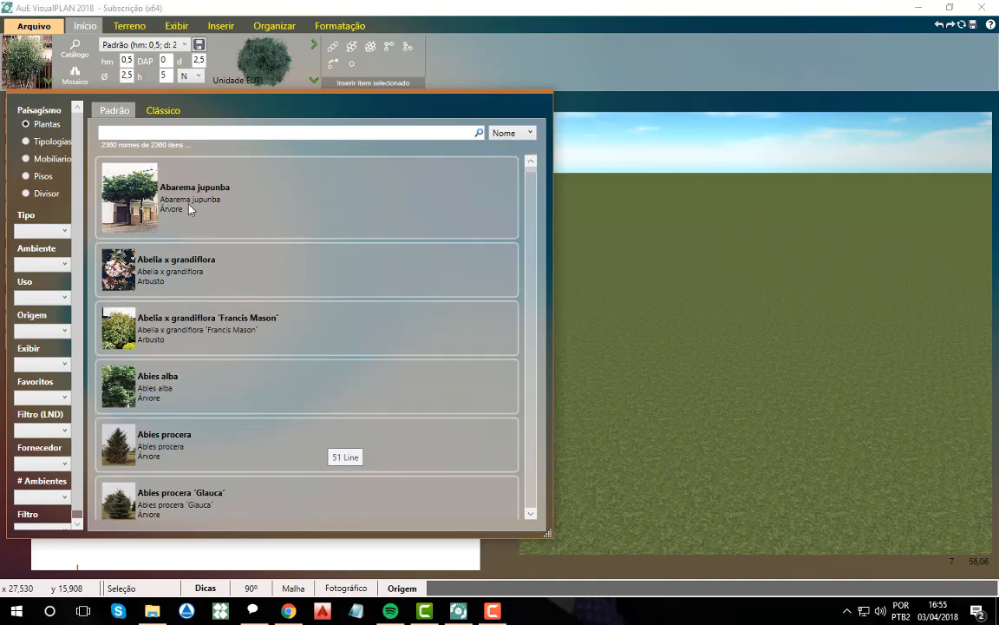
left_click(509, 134)
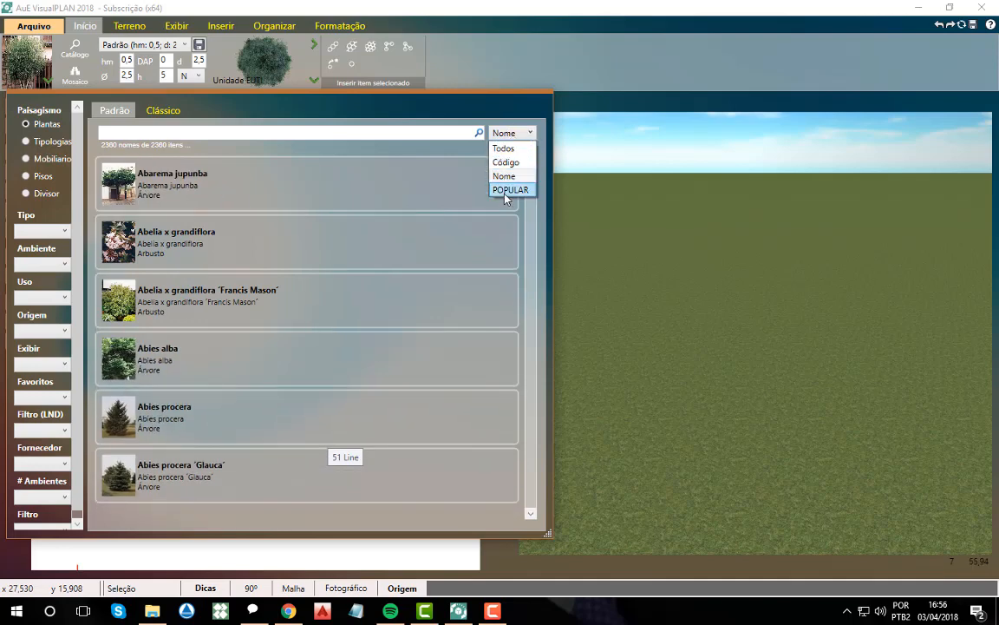
left_click(510, 188)
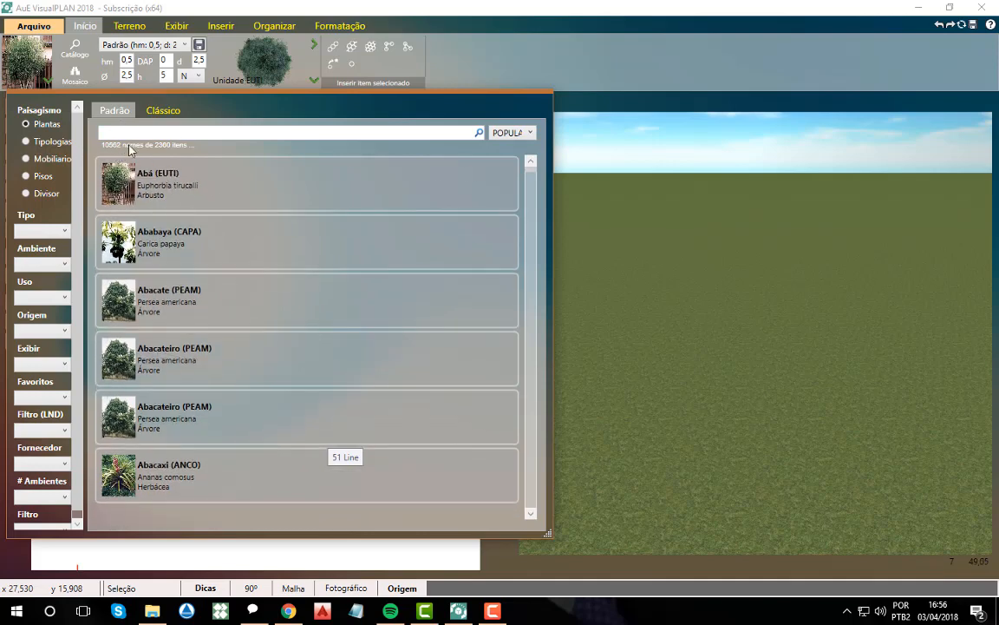
left_click(498, 134)
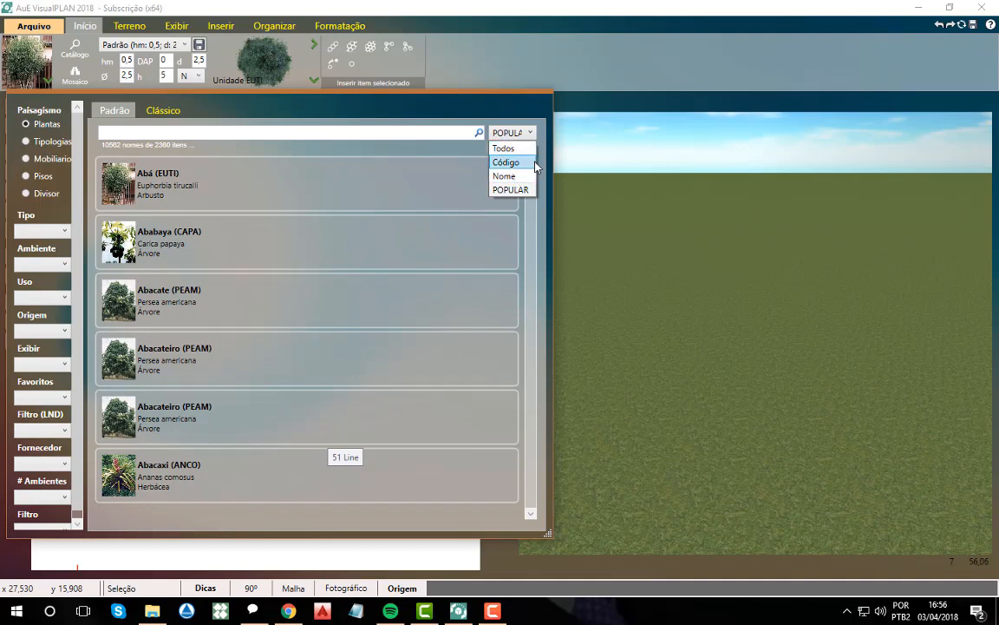
left_click(508, 162)
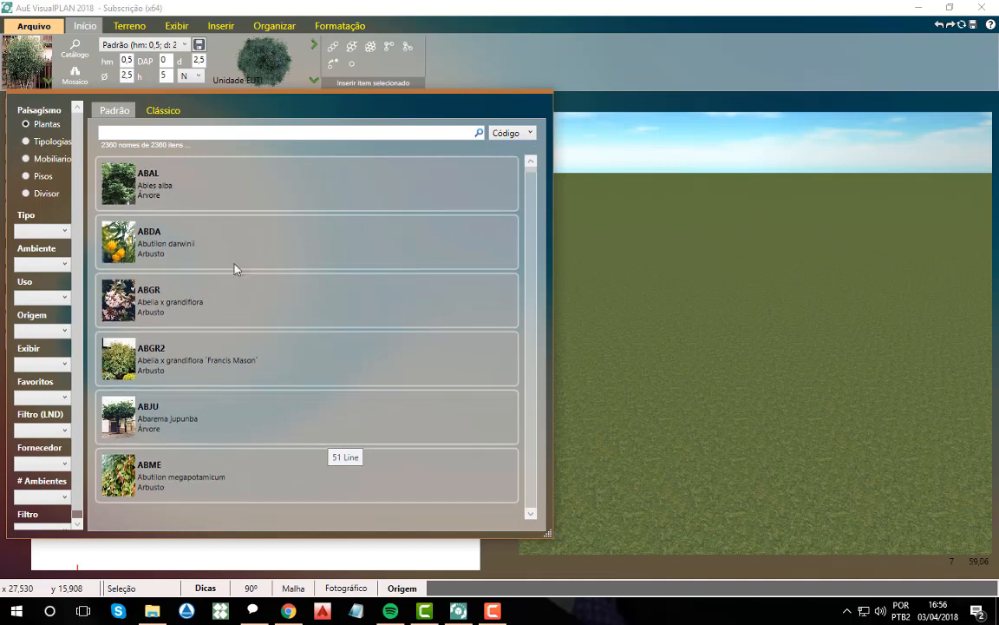
Examine the options of the Tipo, Ambiente, Uso and Origem plant filters without choosing any
left_click(39, 231)
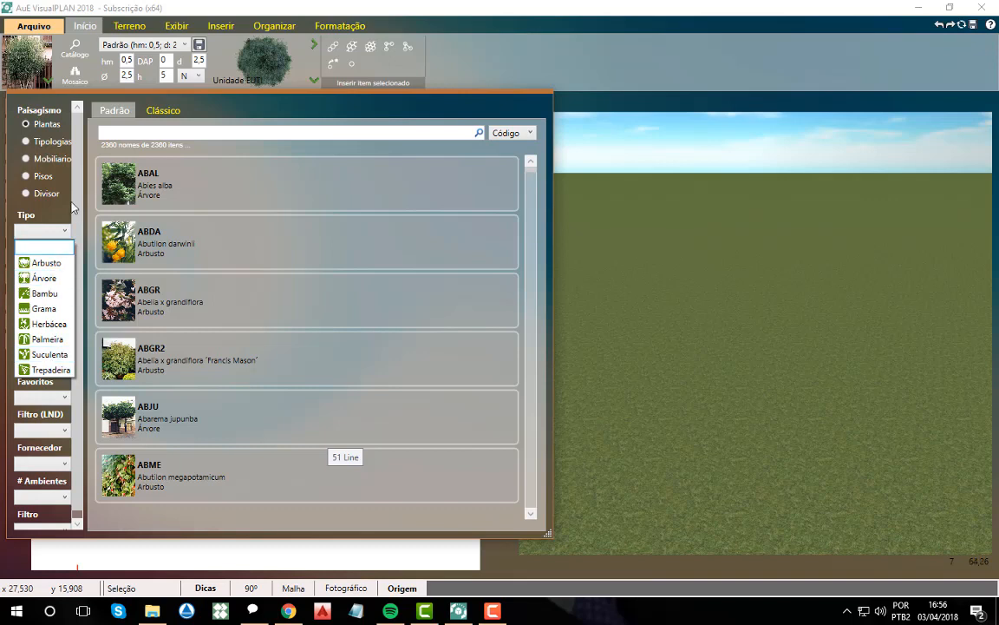
left_click(42, 213)
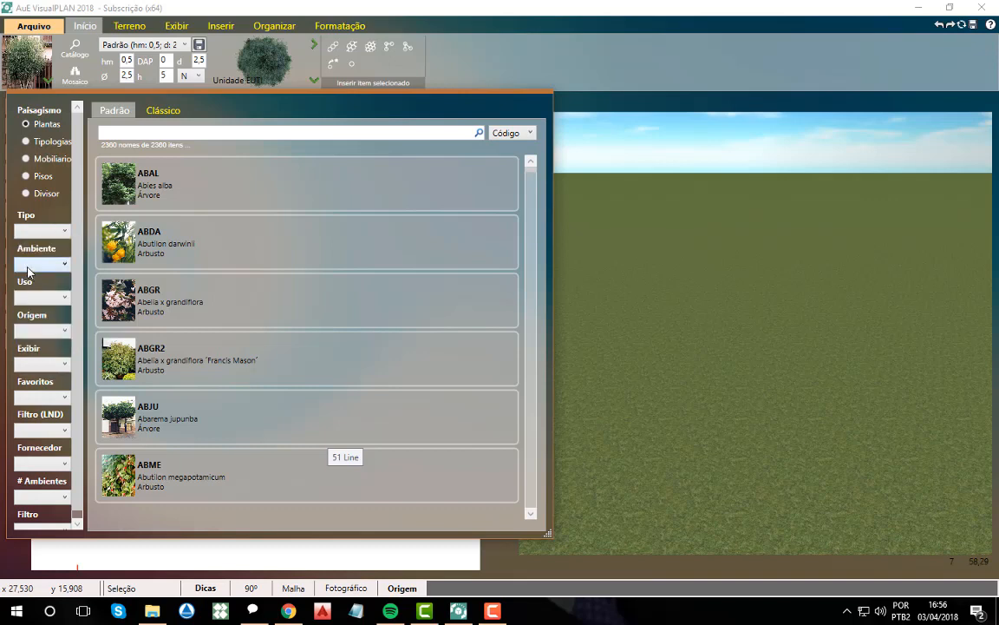
left_click(26, 265)
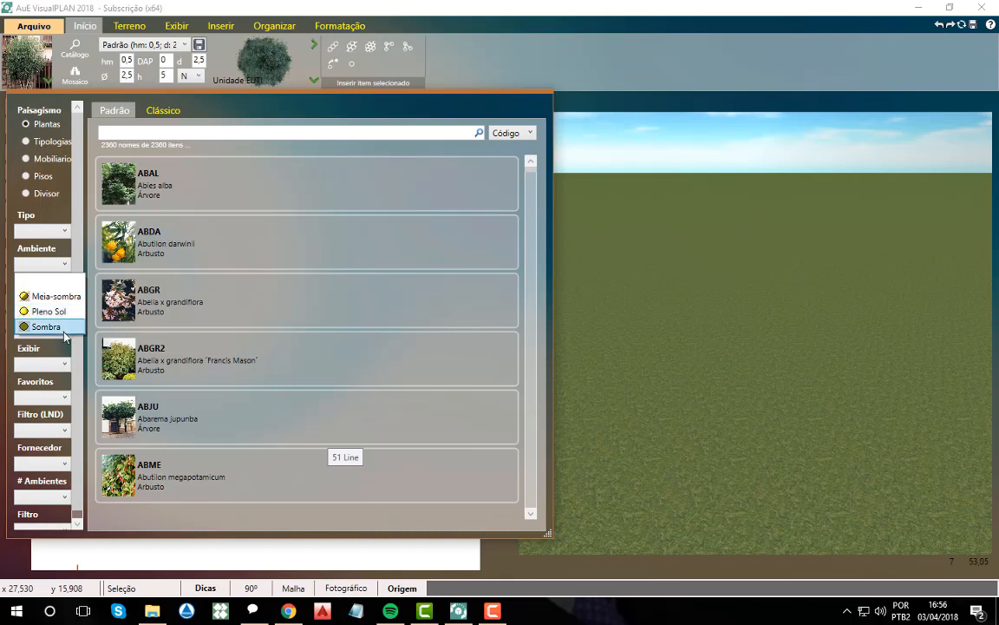
left_click(61, 260)
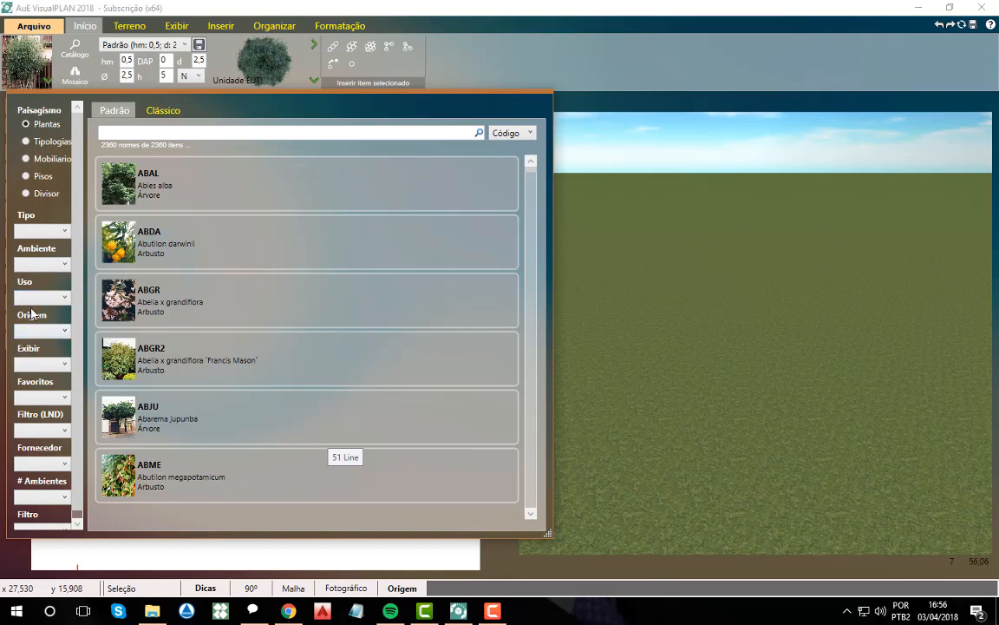
left_click(31, 300)
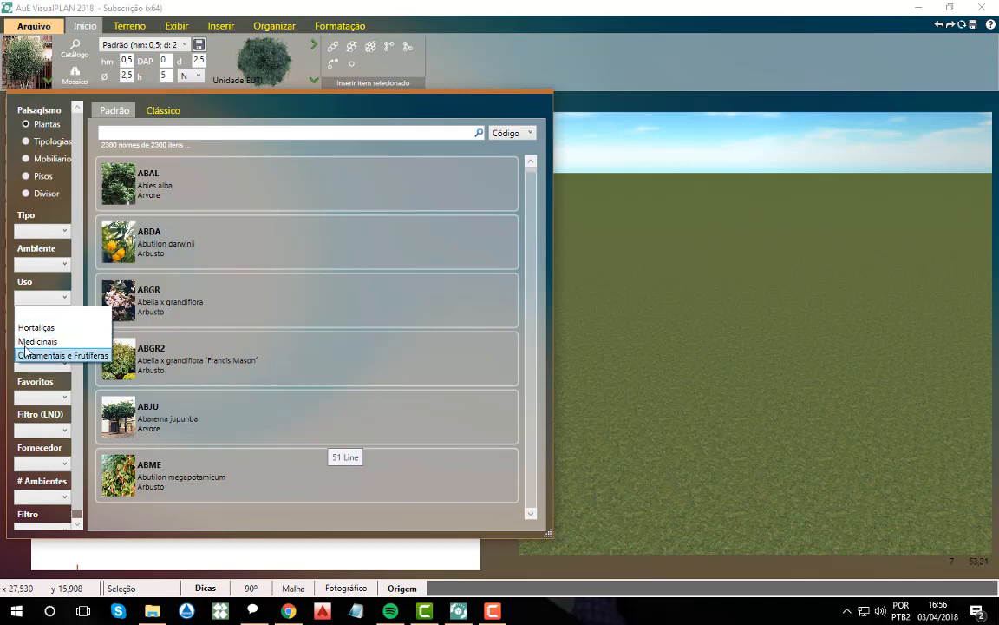
left_click(48, 289)
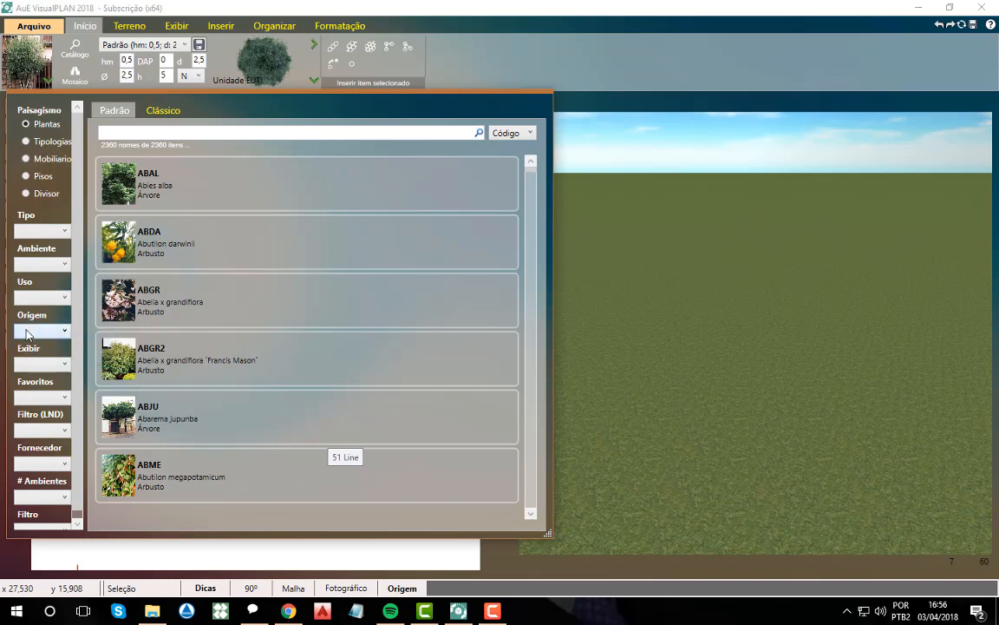
left_click(26, 329)
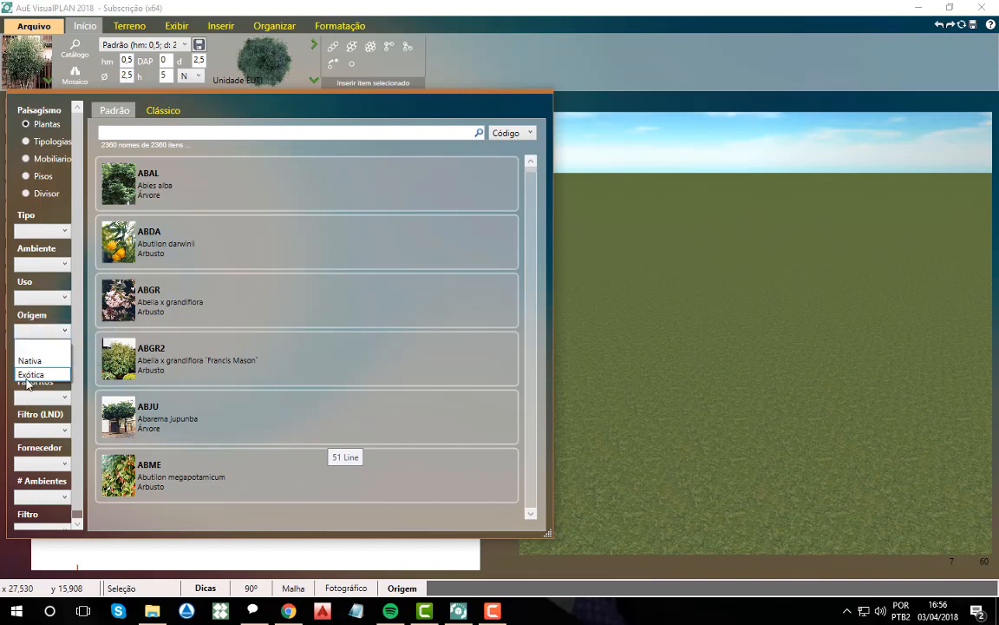
left_click(58, 327)
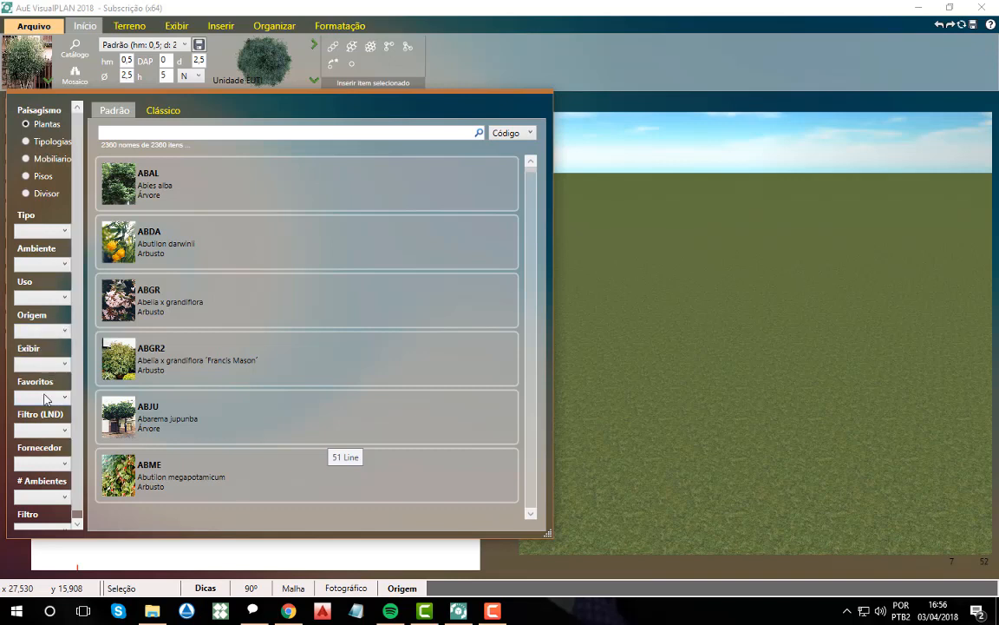
Enlarge the catalogue window further and review the Favoritos, Filtro (LND) and # Ambientes filters
left_click_drag(547, 534, 623, 574)
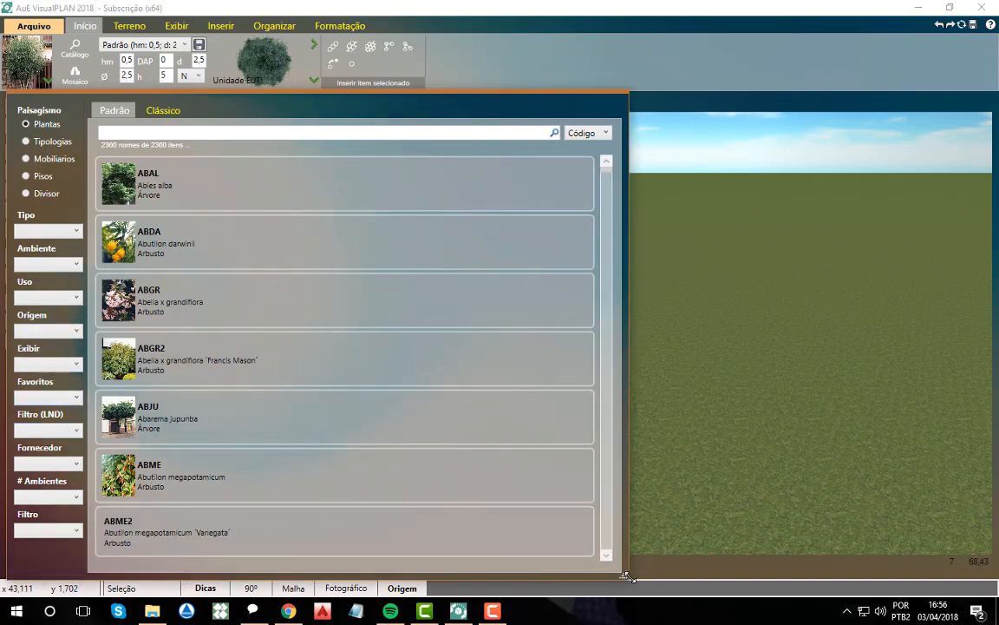
left_click(49, 403)
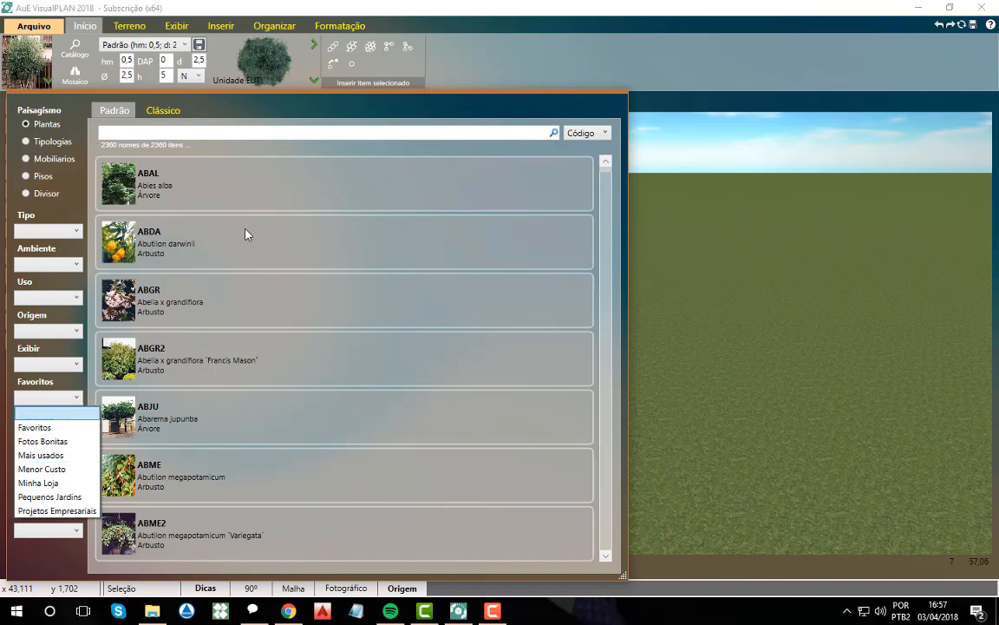
left_click(61, 413)
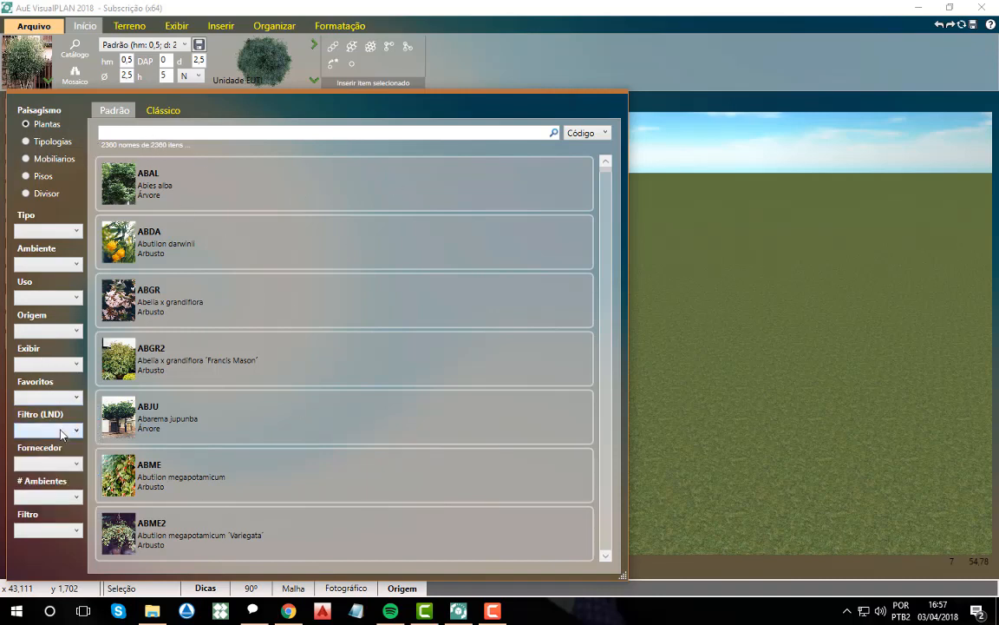
left_click(63, 431)
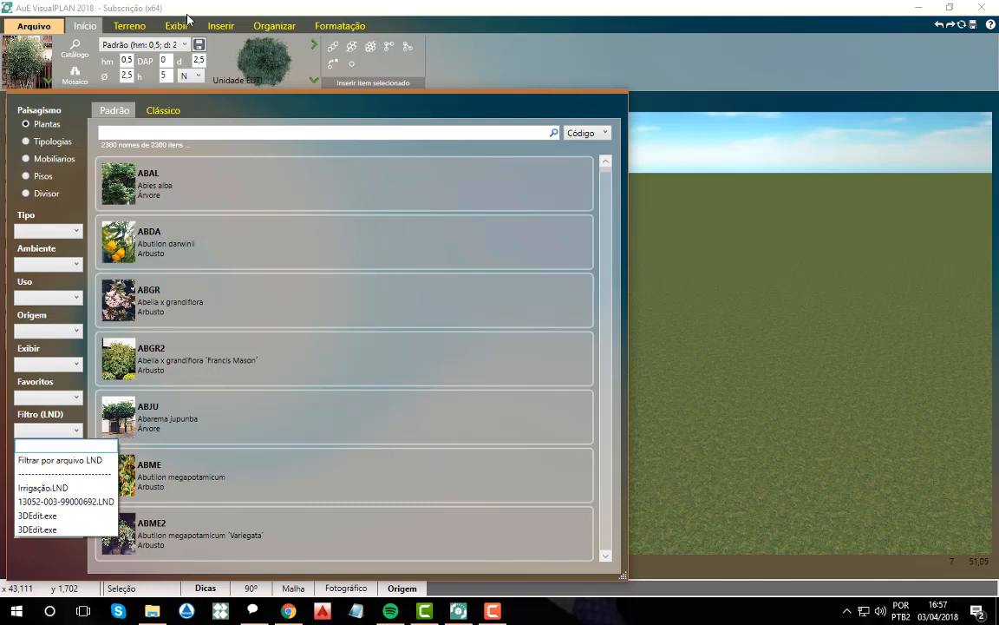
left_click(72, 461)
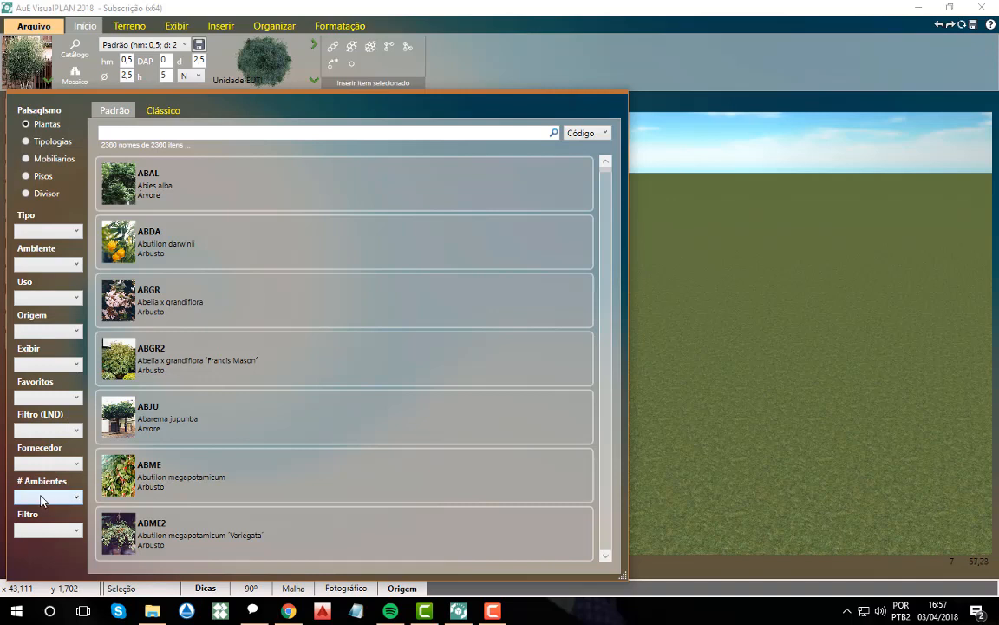
left_click(41, 500)
left_click(41, 498)
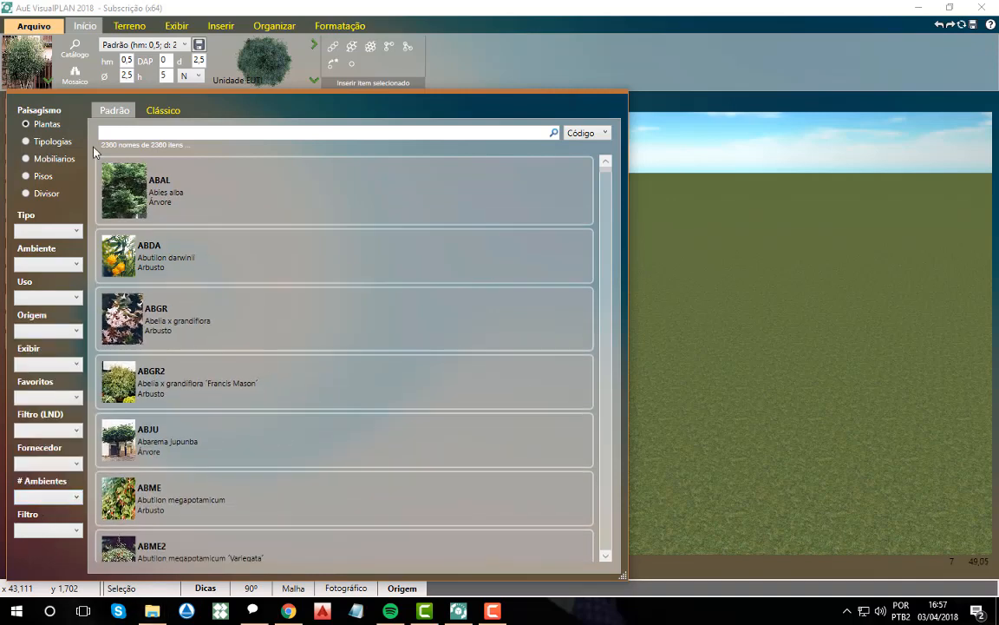
Filter the catalogue's plants by the type Grama
left_click(38, 231)
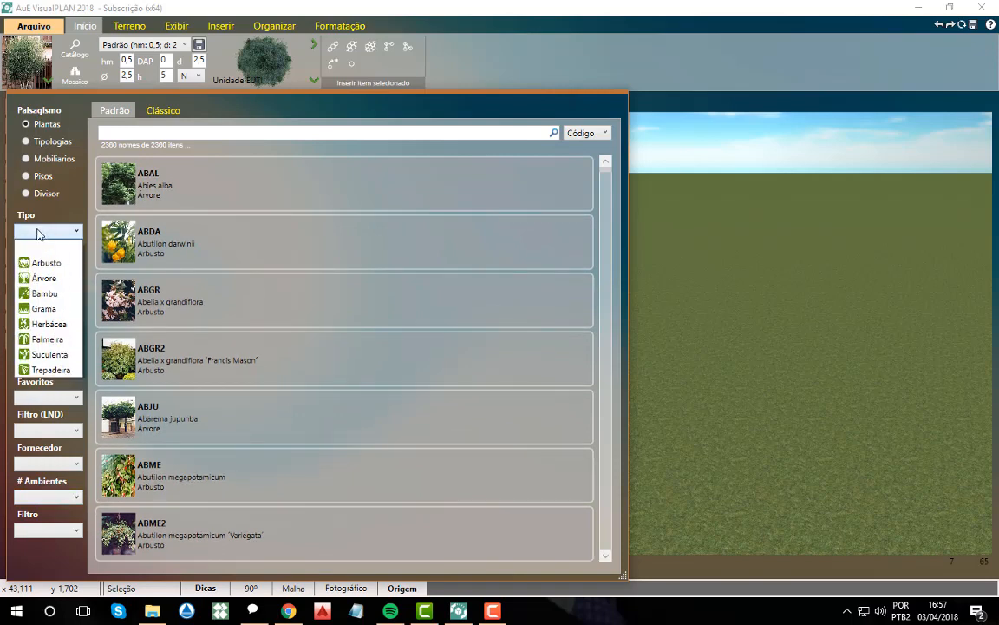
left_click(45, 309)
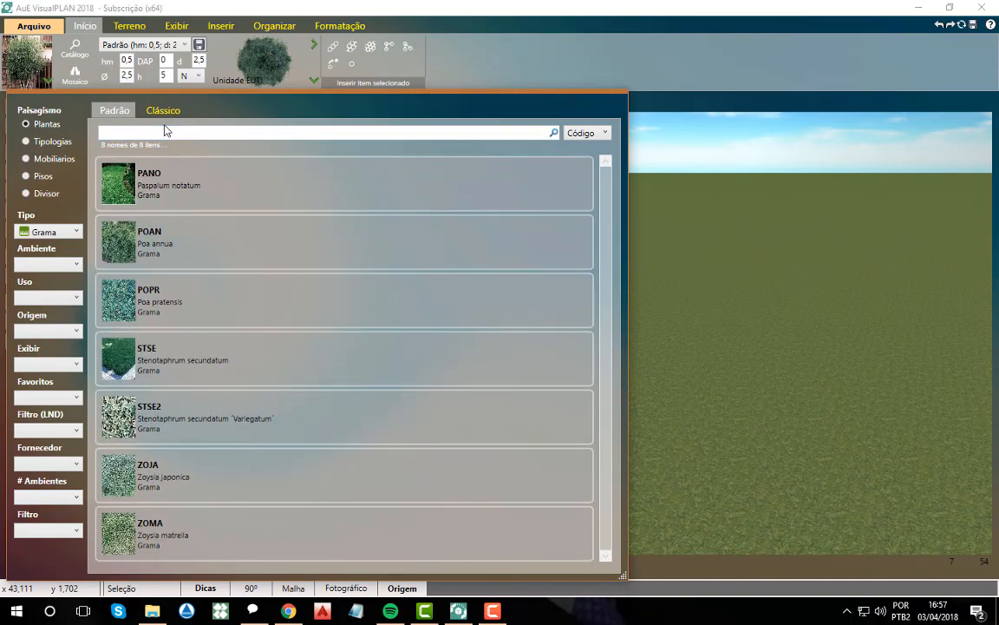
Choose the ZOMA (Zoysia matrella) grass from the catalogue and review its item status options without changing the status
double_click(130, 536)
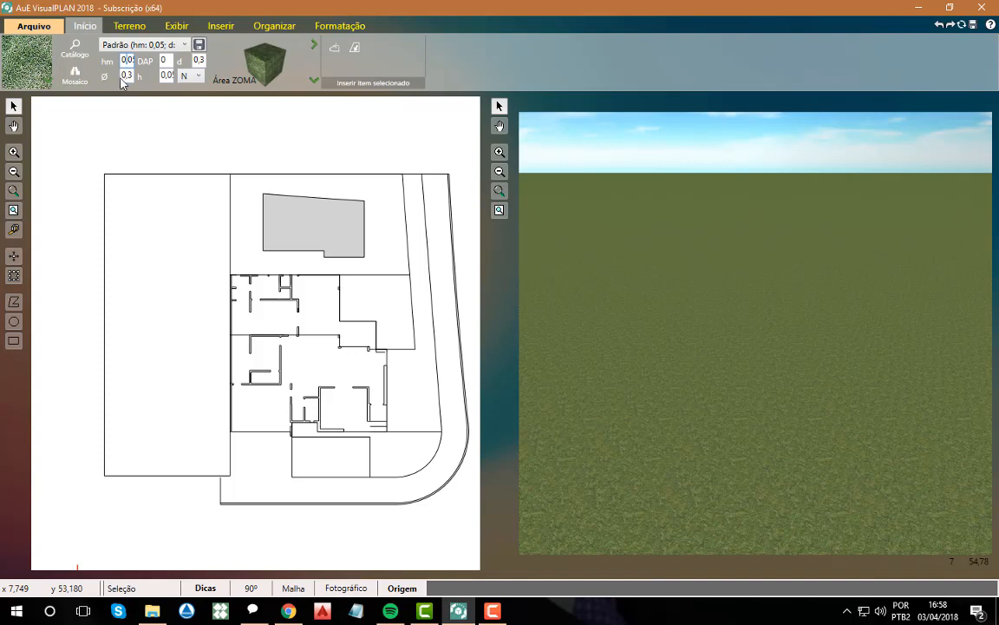
left_click(184, 76)
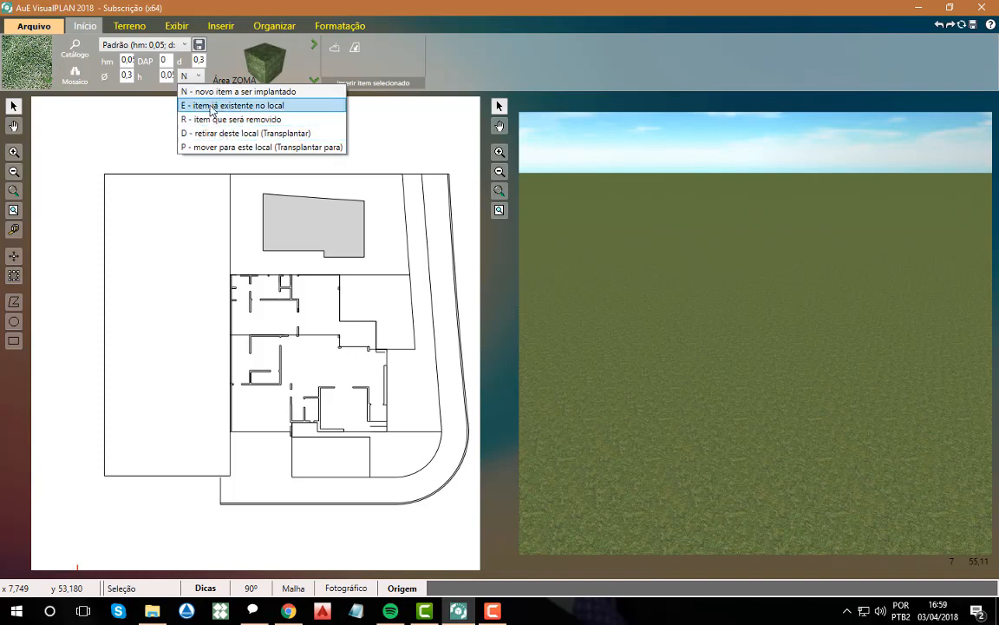
left_click(109, 86)
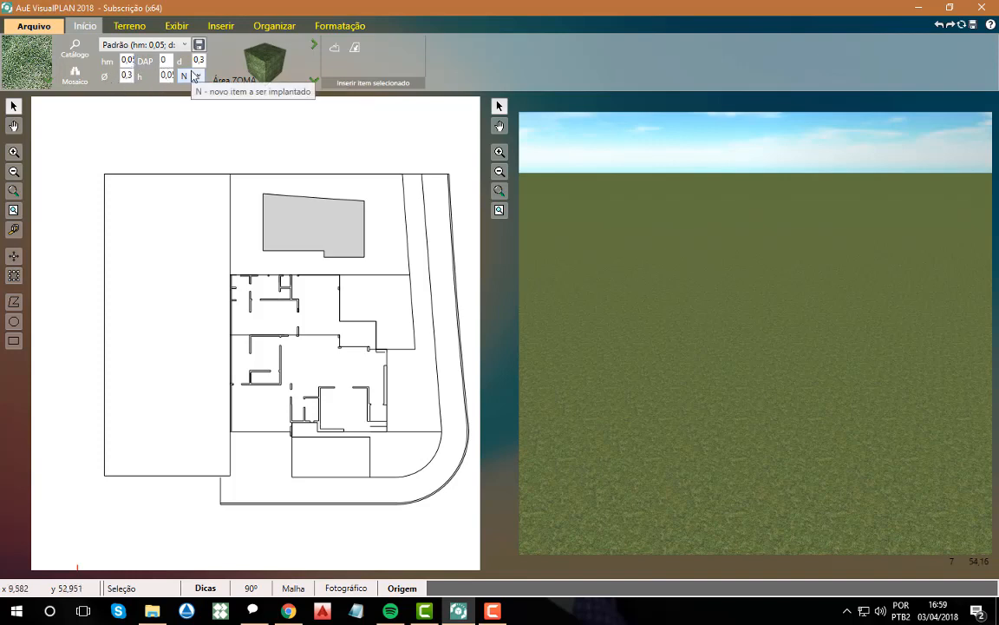
Open Editar Esquemas for the chosen grass, examine its scheme and specification fields, and close it without adding a scheme
left_click(144, 44)
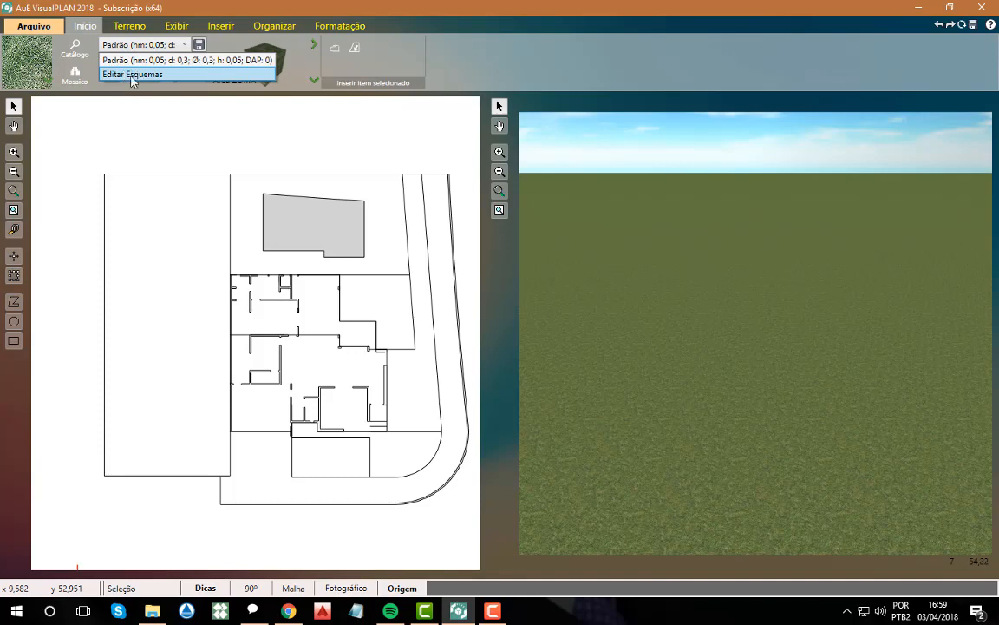
left_click(154, 75)
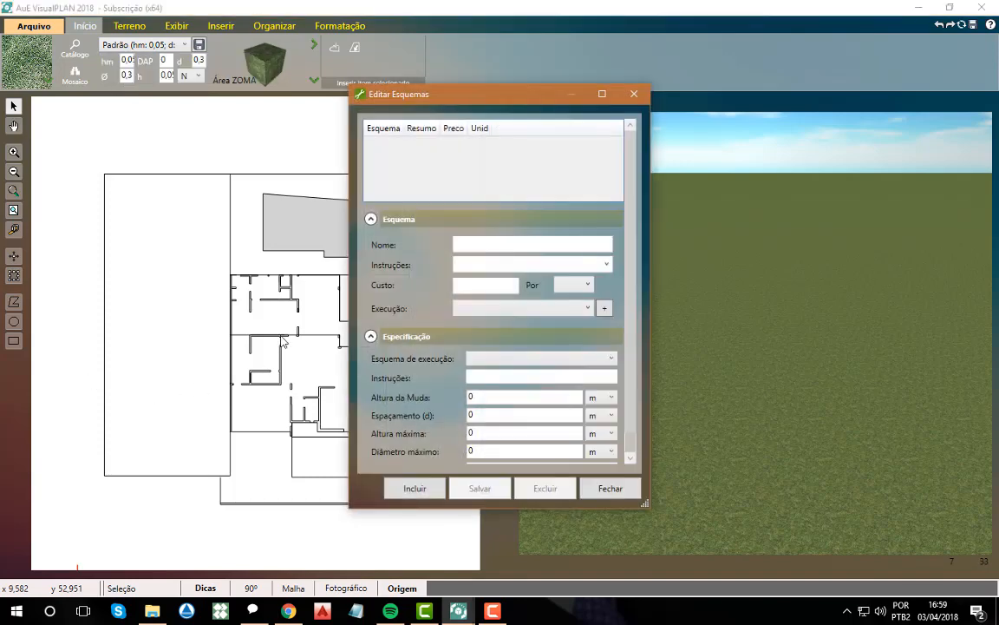
scroll(395, 433, "down", 1)
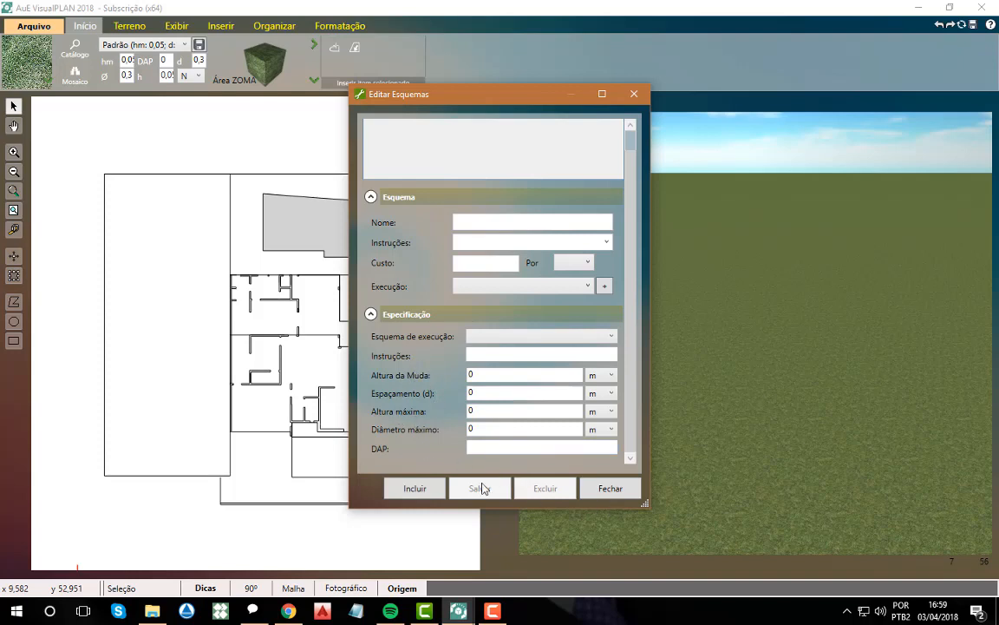
left_click(610, 488)
left_click(126, 44)
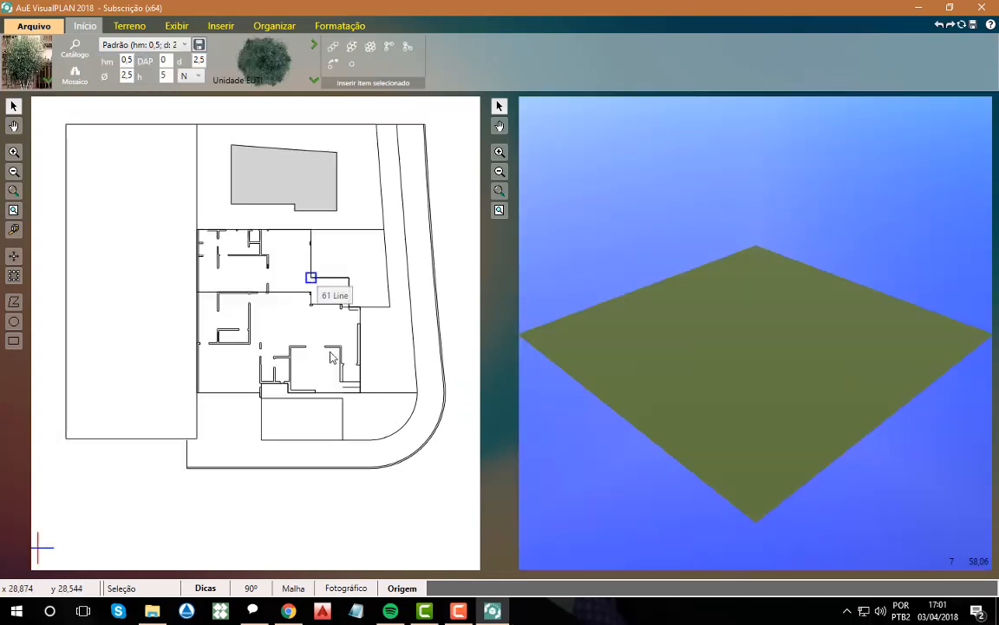
Search the plant catalogue for "zoma" and choose the ZOMA (Zoysia matrella) grass
left_click(75, 50)
left_click(135, 133)
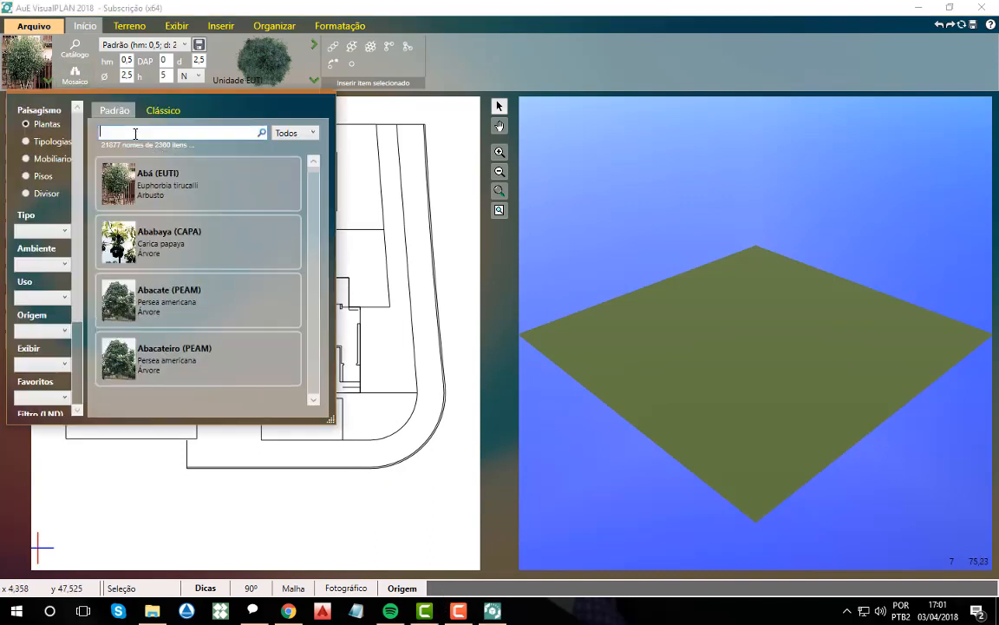
type("zoma")
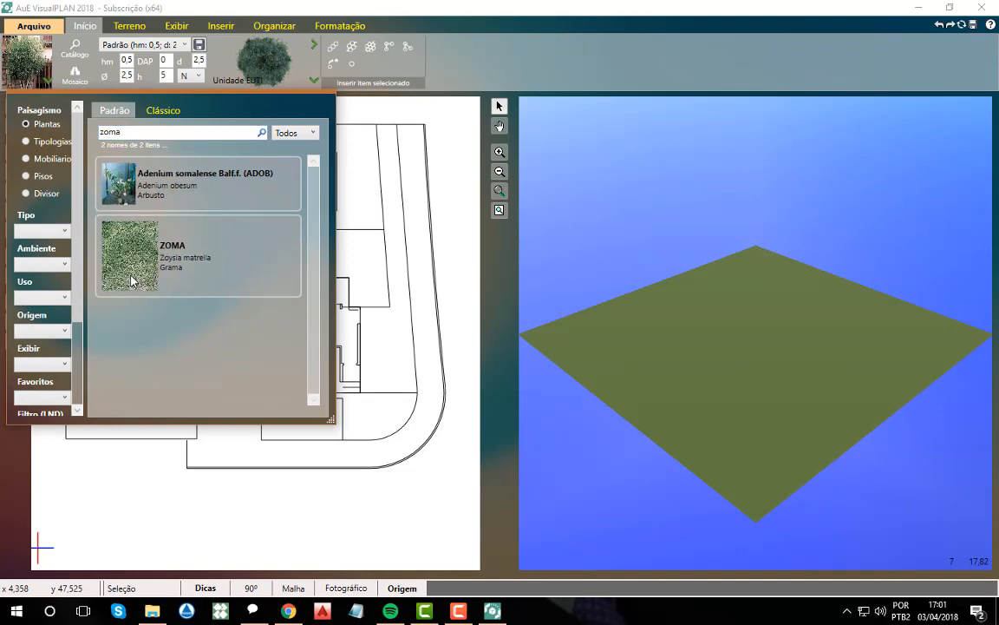
left_click(223, 252)
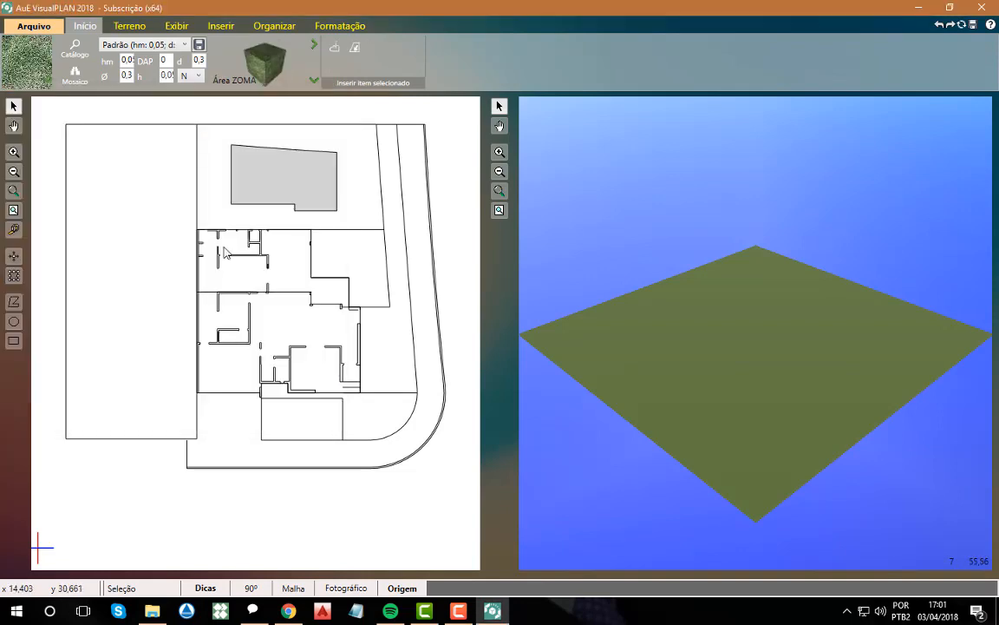
Insert the ZOMA grass as an # Area traced along the corners of the large rectangular lot beside the house, and deselect it
left_click(266, 63)
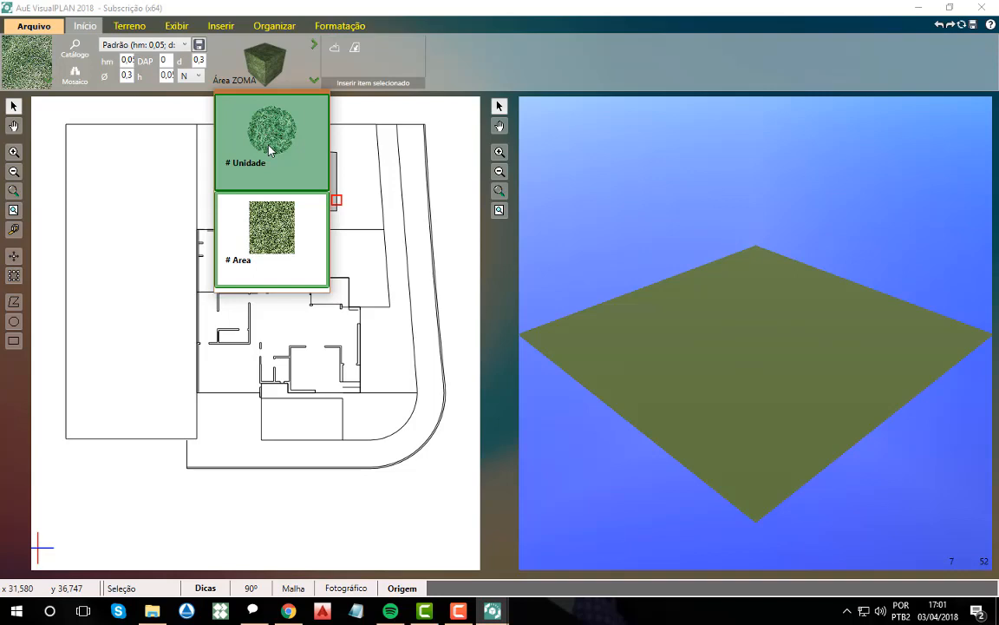
left_click(276, 233)
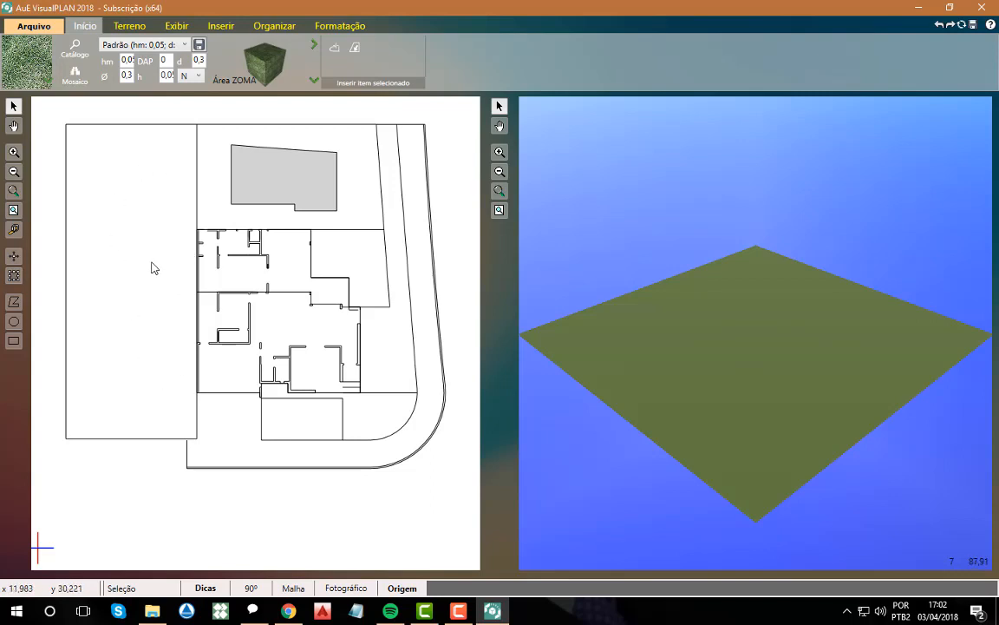
mouse_move(277, 161)
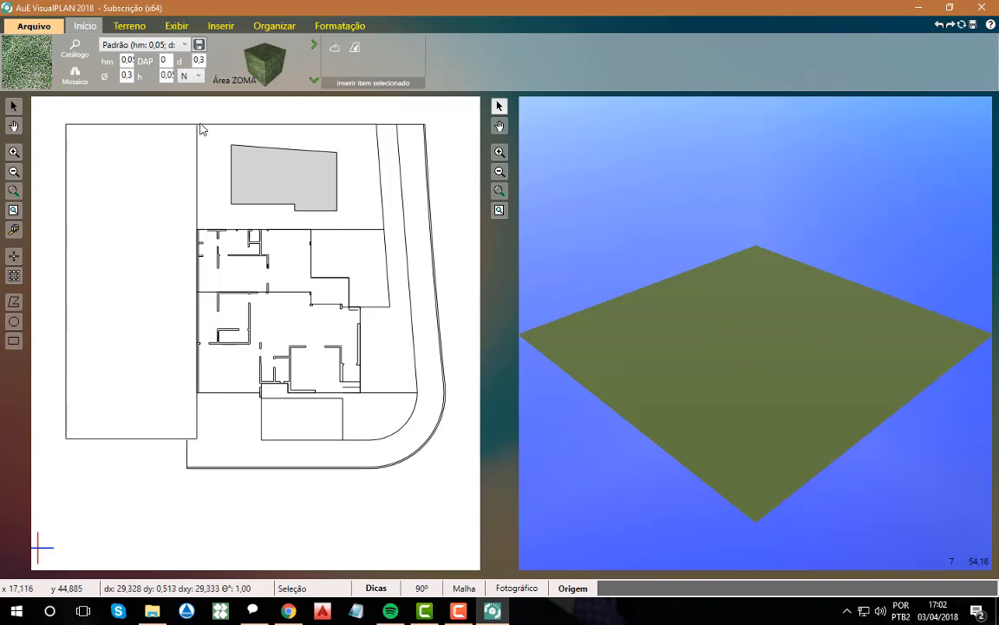
left_click(66, 125)
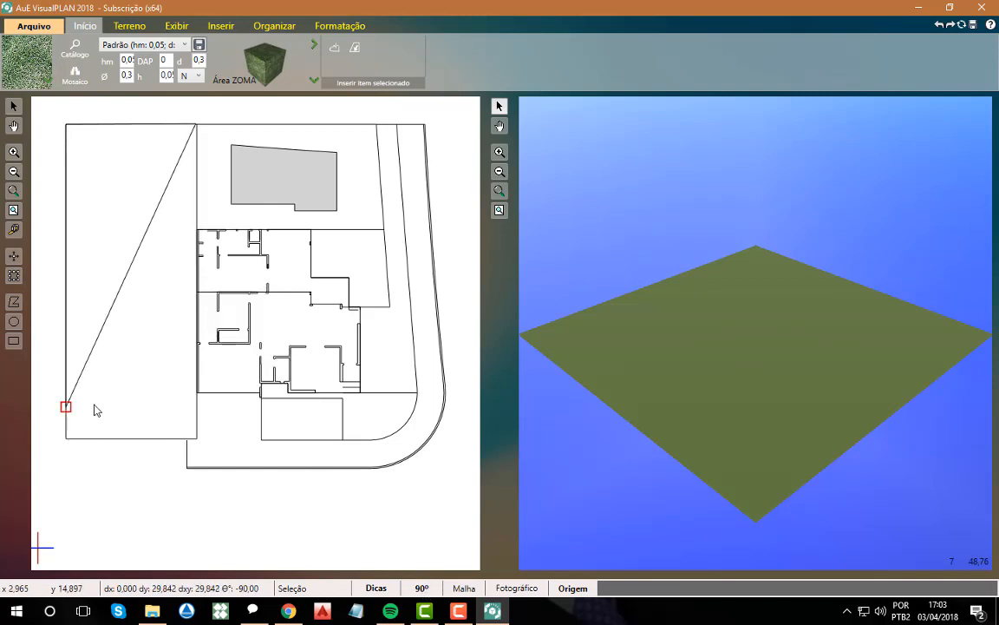
left_click(66, 439)
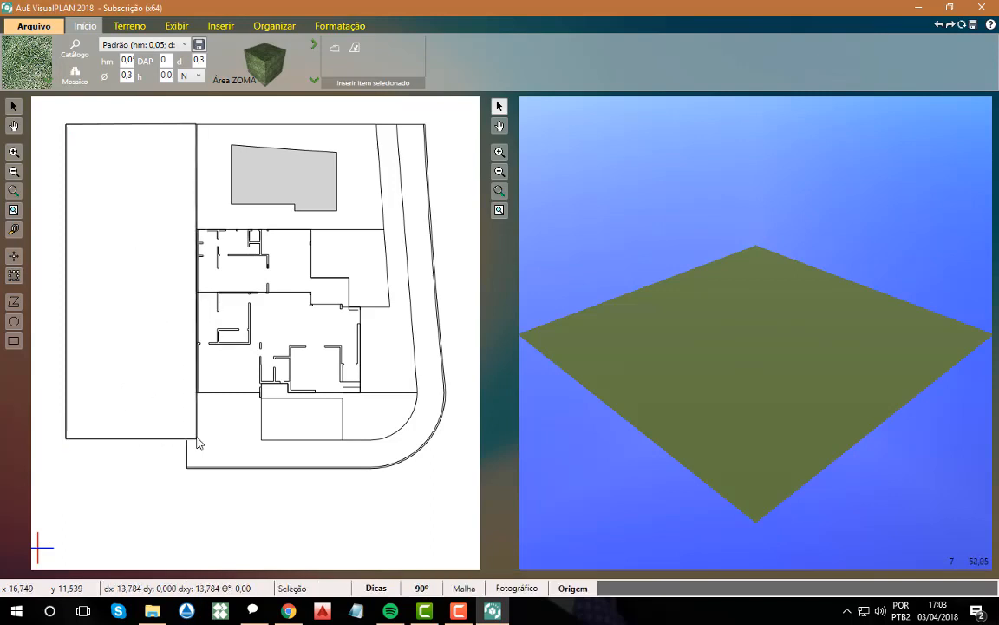
left_click(198, 442)
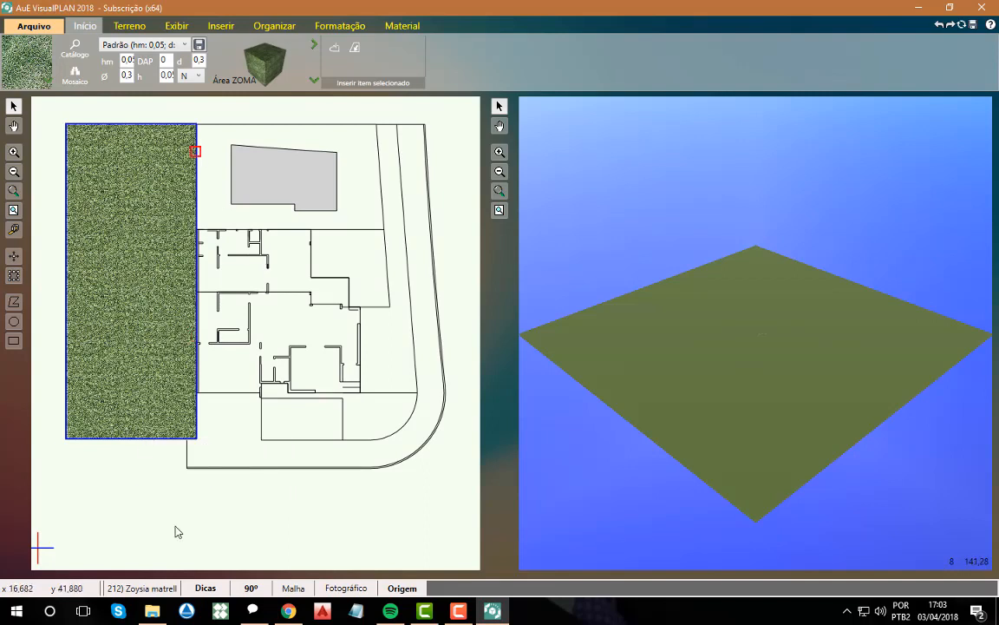
left_click(57, 211)
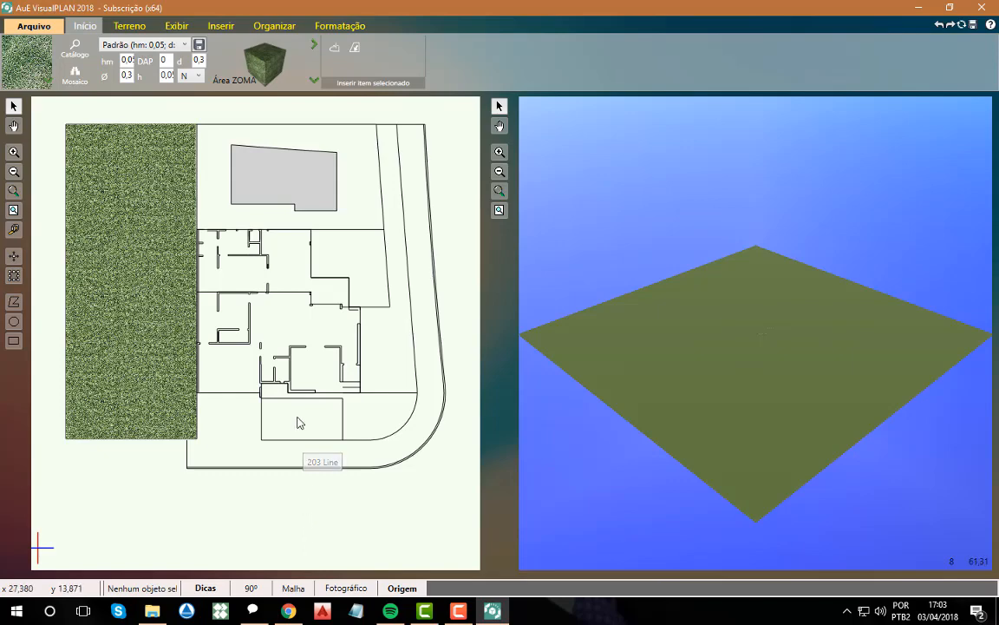
Draw a closed rectangle about 8.7 by 4.4 m over the rectangular outline in front of the house
scroll(299, 419, "up", 2)
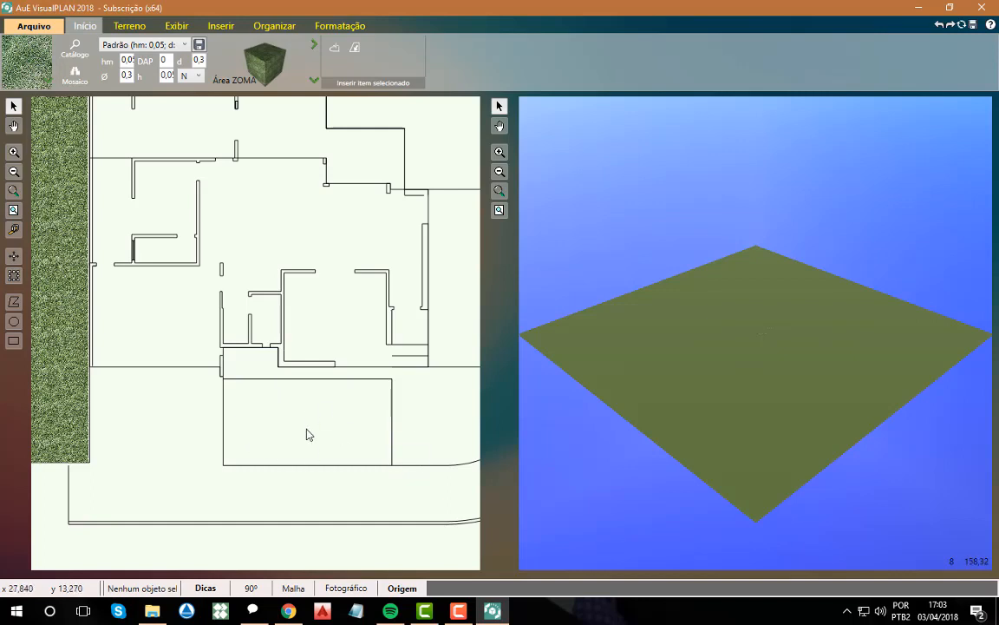
left_click(15, 302)
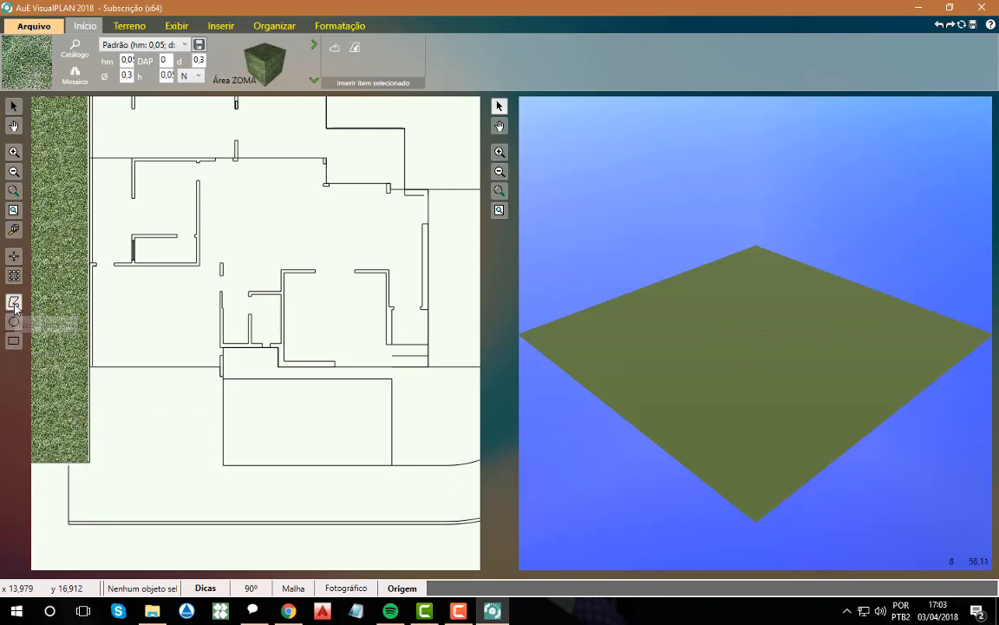
left_click(139, 218)
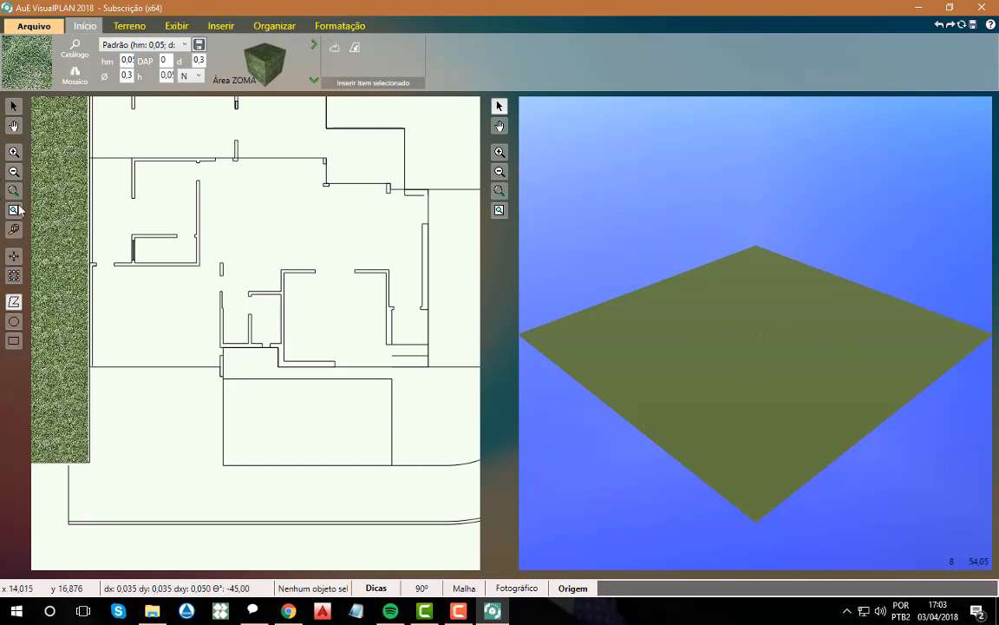
left_click(21, 342)
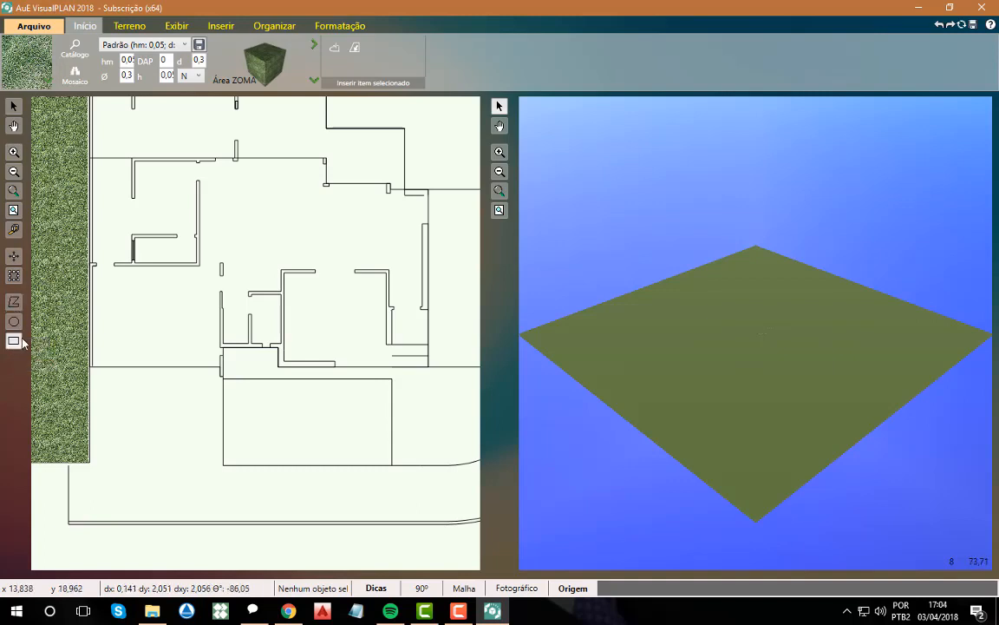
left_click(221, 378)
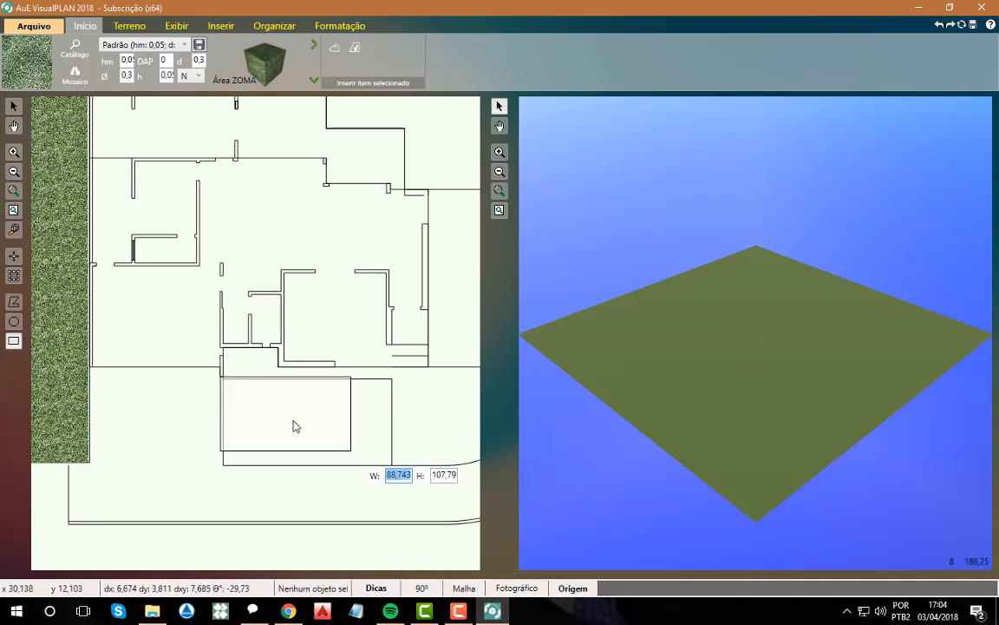
key("Escape")
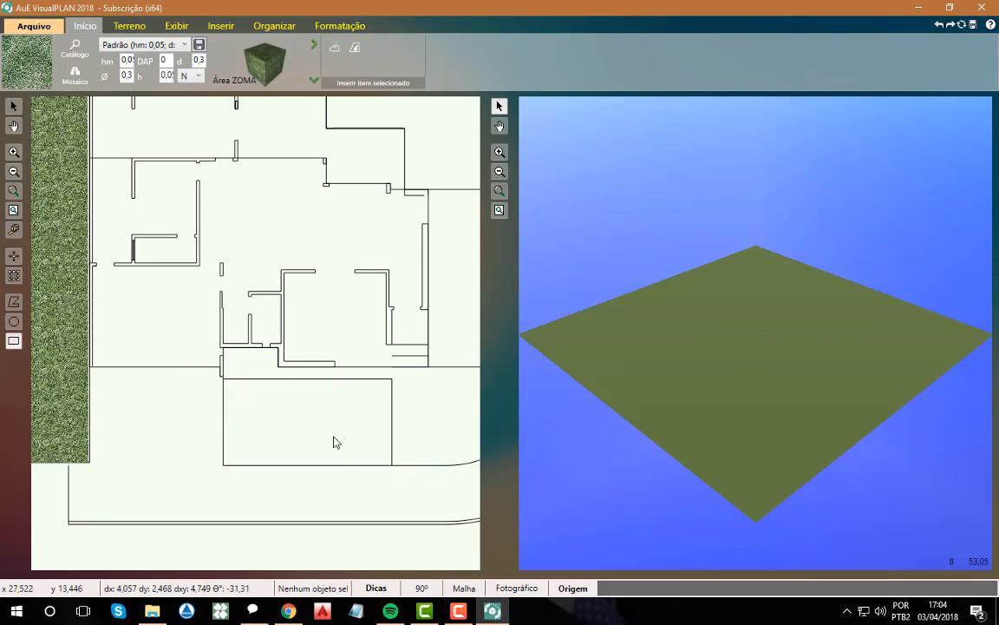
left_click(222, 380)
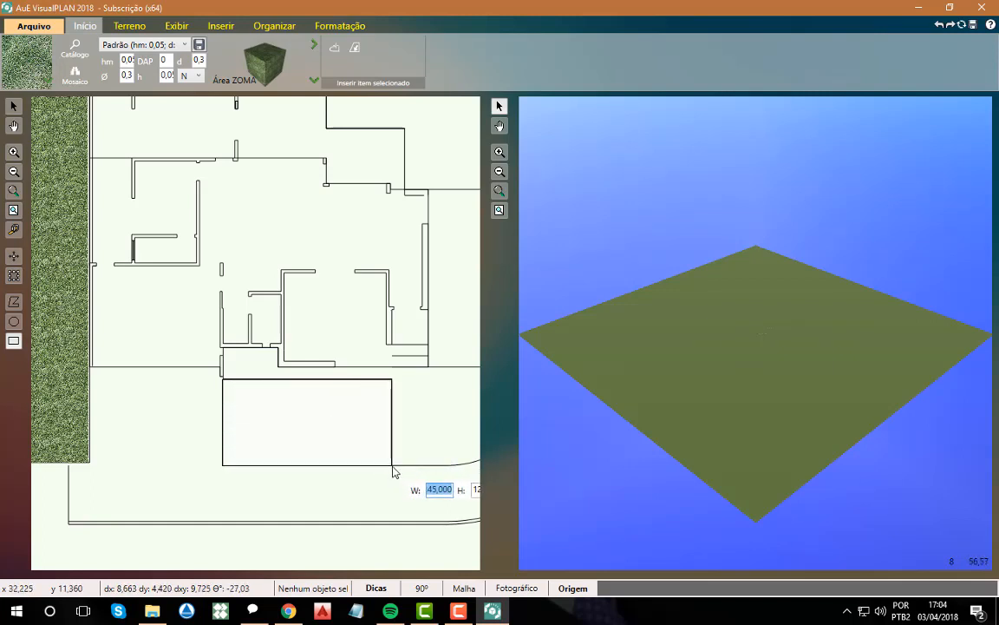
left_click(391, 468)
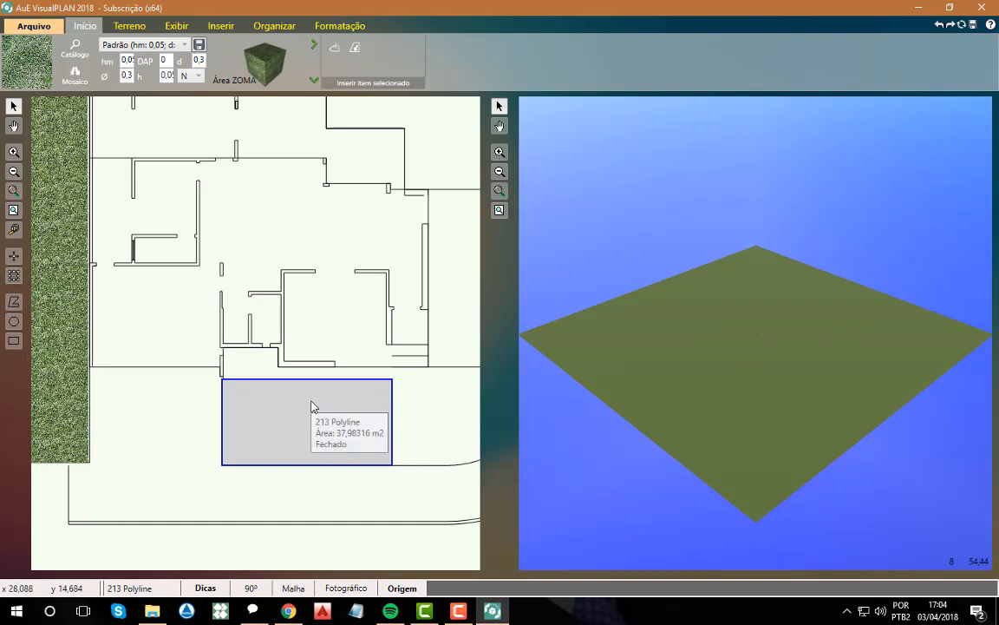
Examine the area information of the closed rectangle in front of the house and the grey polygon behind the house
scroll(352, 445, "down", 2)
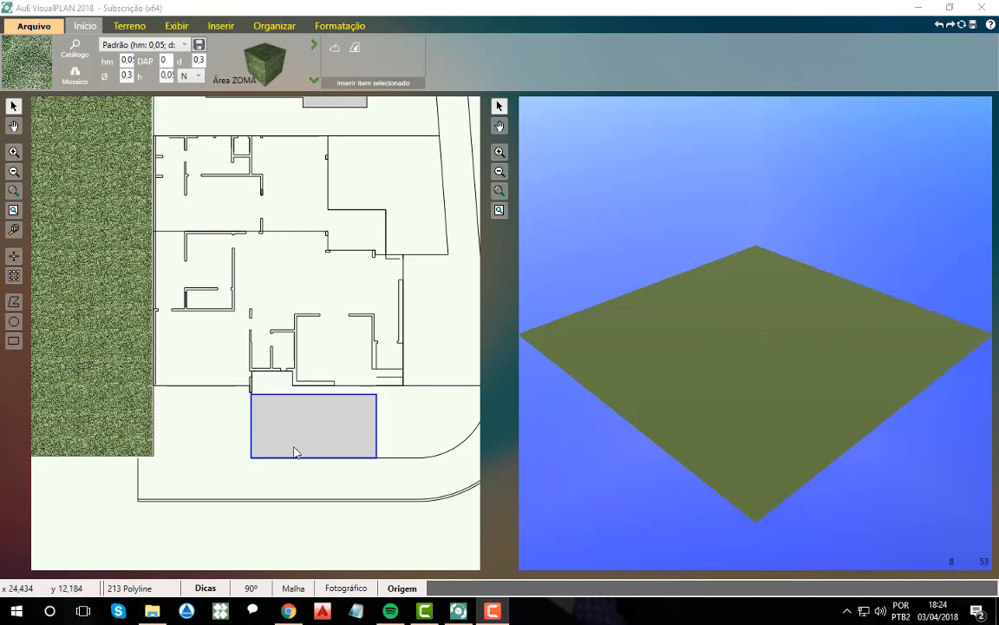
mouse_move(308, 424)
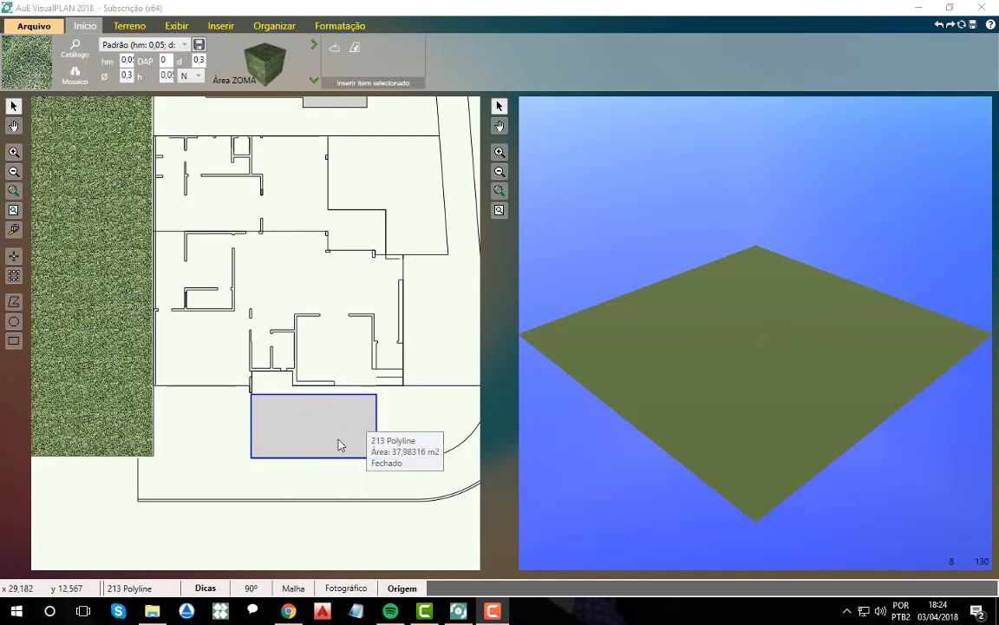
scroll(342, 510, "down", 1)
scroll(342, 511, "down", 1)
scroll(316, 207, "up", 2)
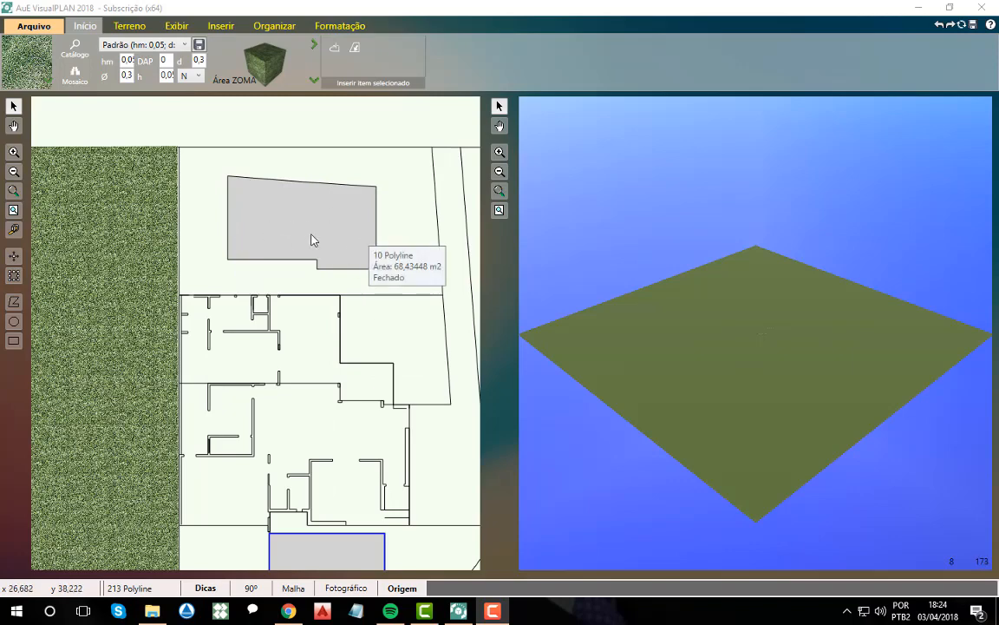
scroll(289, 440, "down", 2)
scroll(305, 428, "up", 3)
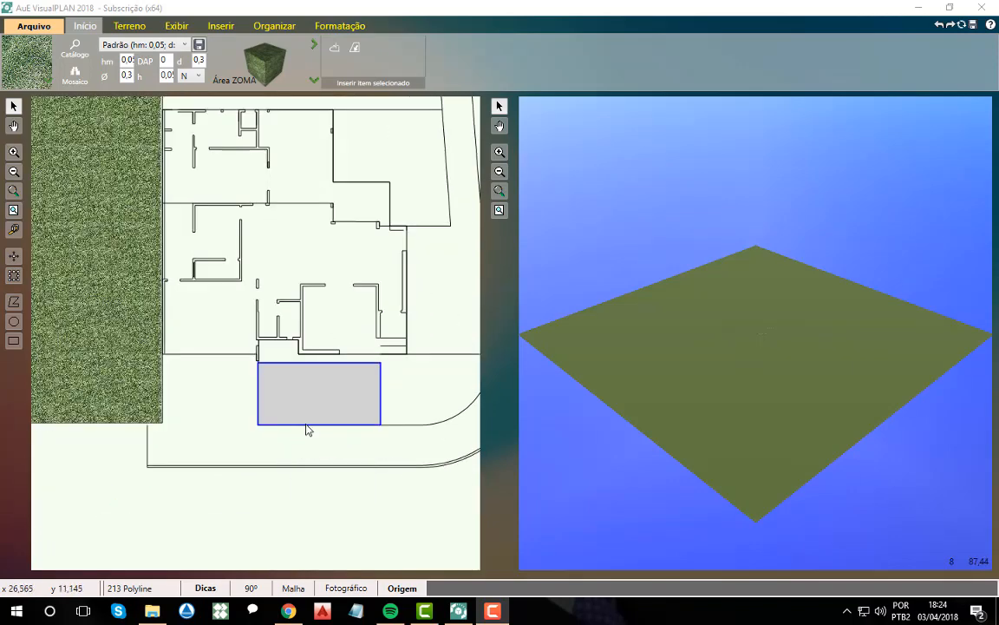
scroll(330, 414, "up", 1)
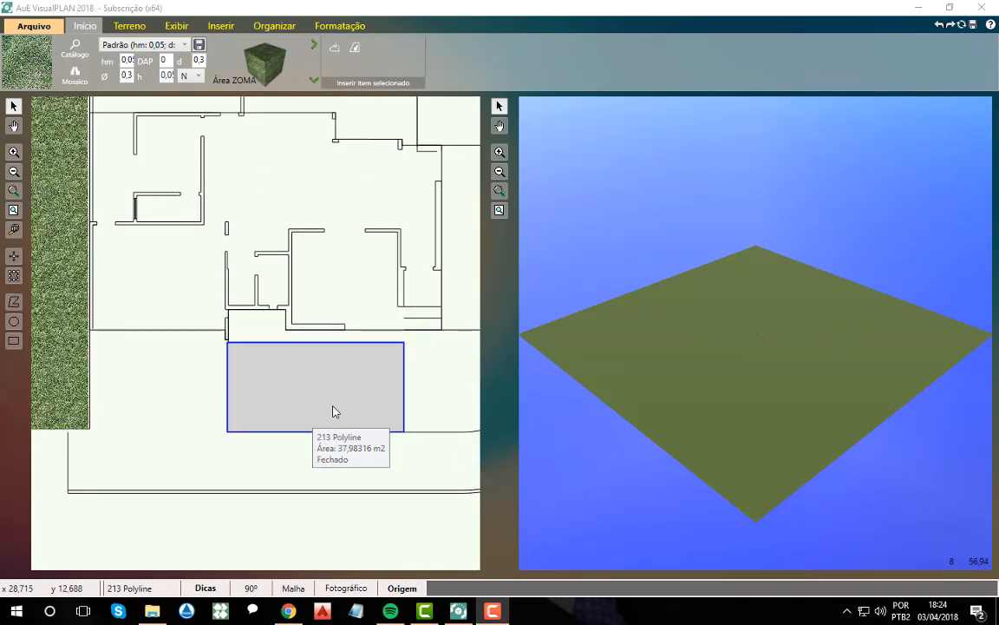
scroll(336, 411, "up", 1)
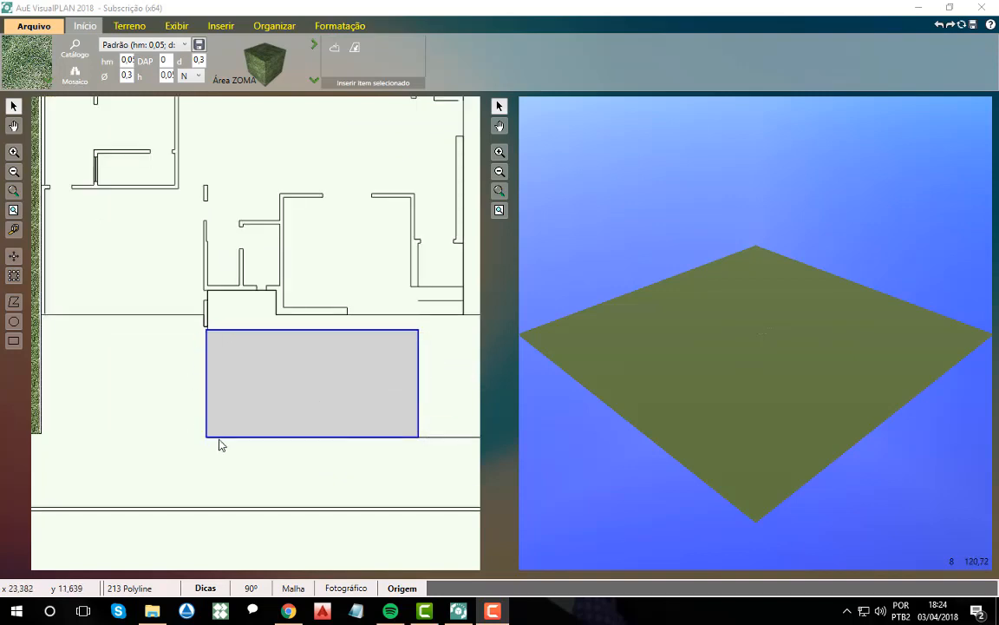
Fill the closed rectangle in front of the house with the ZOMA grass
left_click(365, 369)
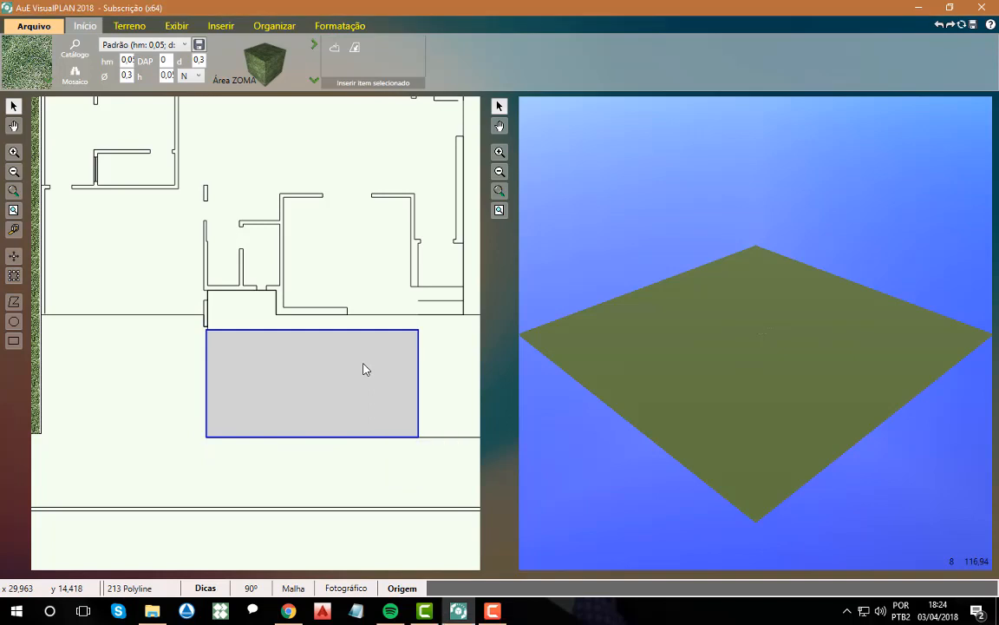
left_click(355, 49)
left_click(418, 329)
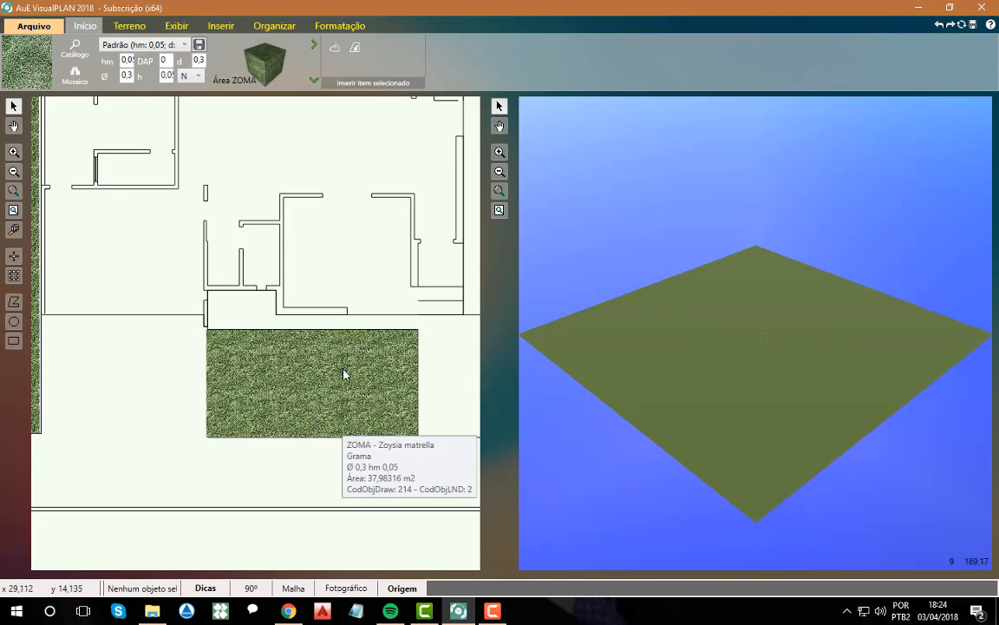
scroll(382, 426, "down", 5)
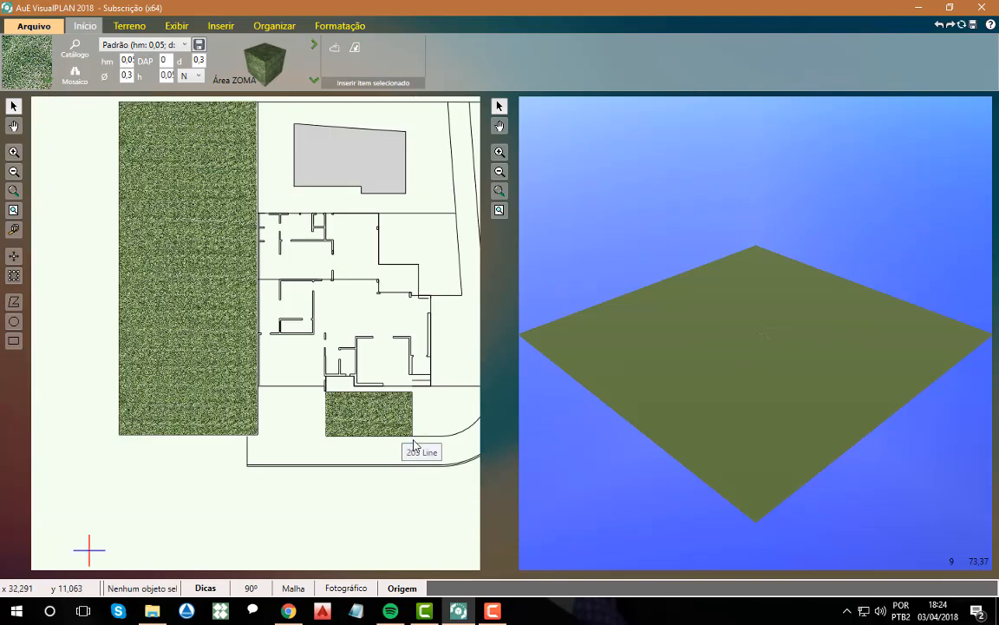